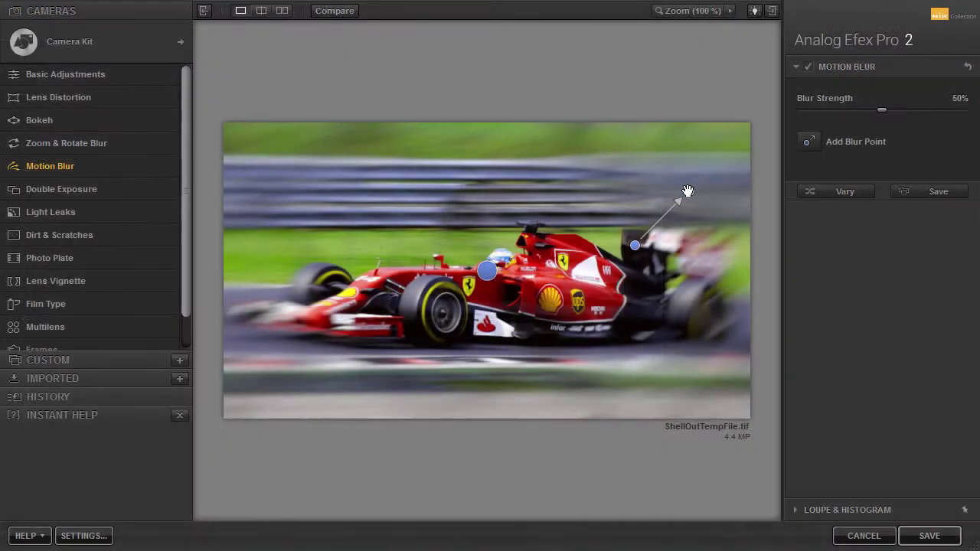
Step: Angle the motion blur point so the racing car's blur streaks almost horizontally
{"action": "left_click_drag", "start_coordinate": [685, 195], "coordinate": [636, 243]}
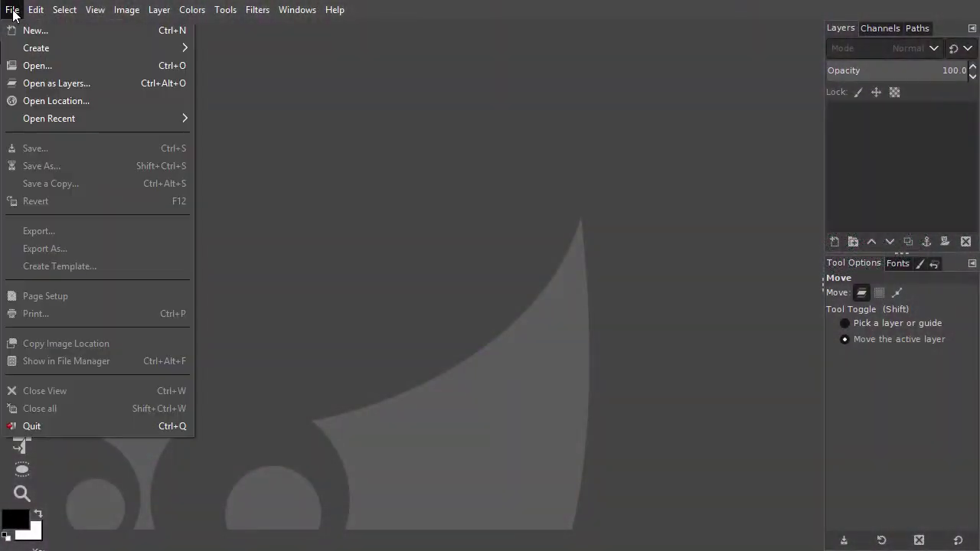
Step: Create a new blank 600×300 image
{"action": "left_click", "coordinate": [23, 30]}
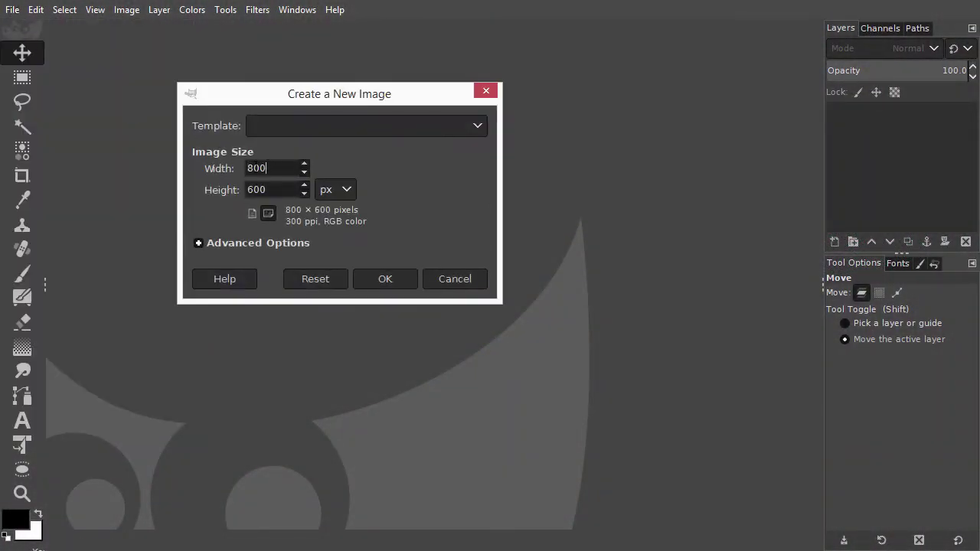
{"action": "key", "text": "ctrl+a"}
{"action": "type", "text": "600"}
{"action": "key", "text": "Tab"}
{"action": "type", "text": "300"}
{"action": "left_click", "coordinate": [393, 278]}
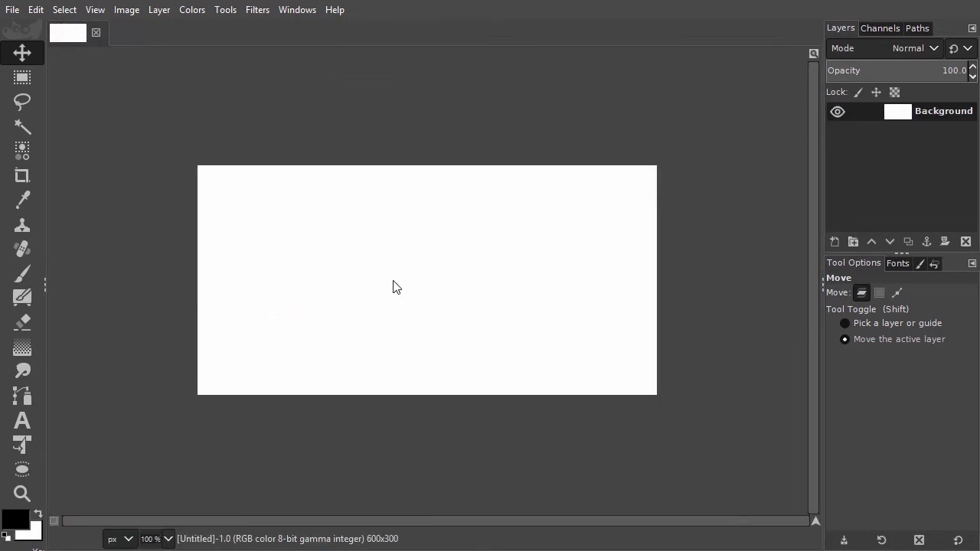
Step: Set the foreground colour to grey bebebe and the background to light grey dddddd
{"action": "left_click", "coordinate": [15, 521]}
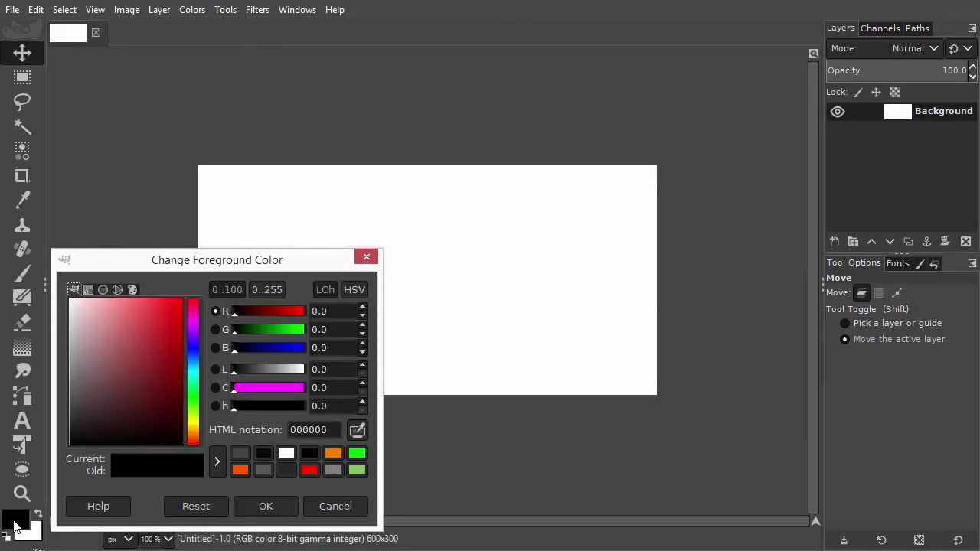
{"action": "left_click", "coordinate": [351, 293]}
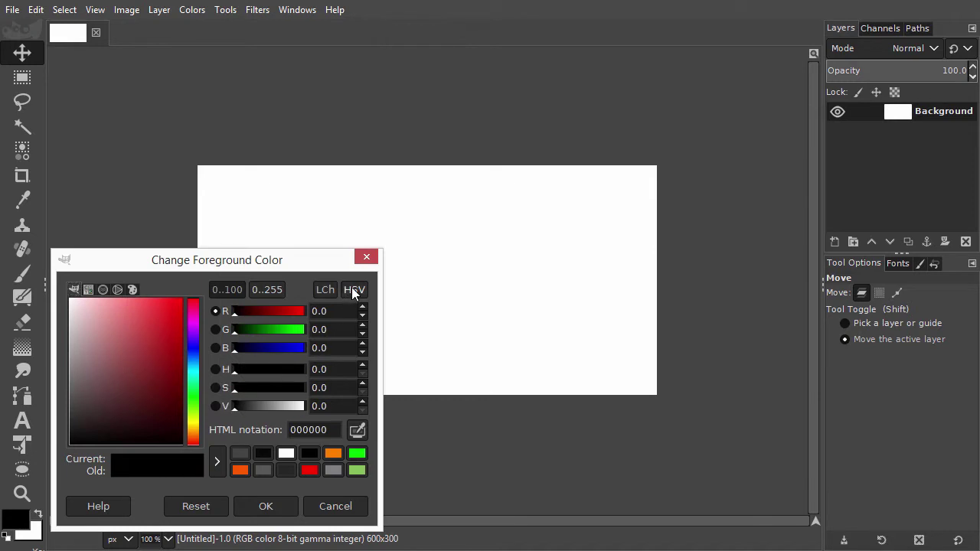
{"action": "left_click_drag", "start_coordinate": [240, 412], "coordinate": [287, 409]}
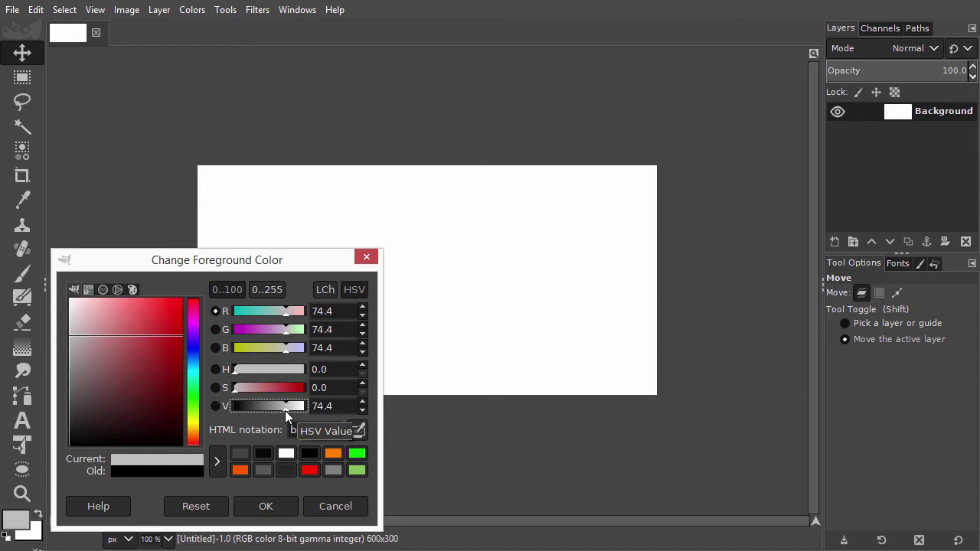
{"action": "left_click", "coordinate": [34, 533]}
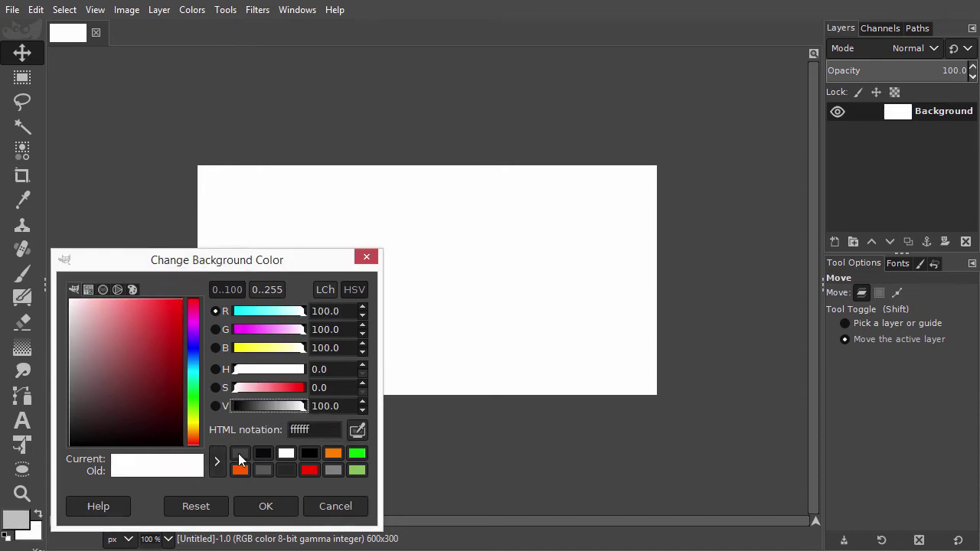
{"action": "left_click", "coordinate": [275, 411]}
{"action": "left_click_drag", "start_coordinate": [275, 411], "coordinate": [294, 410]}
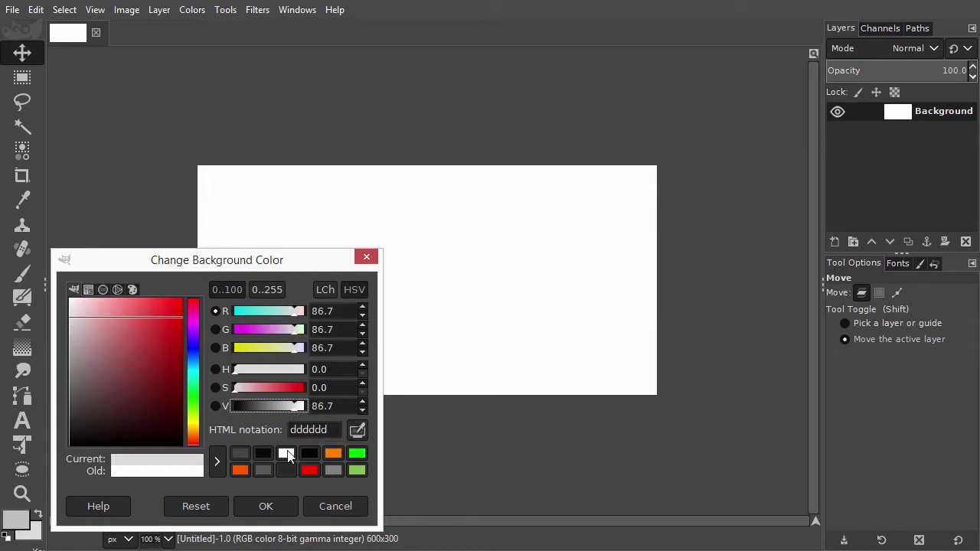
{"action": "left_click", "coordinate": [271, 503]}
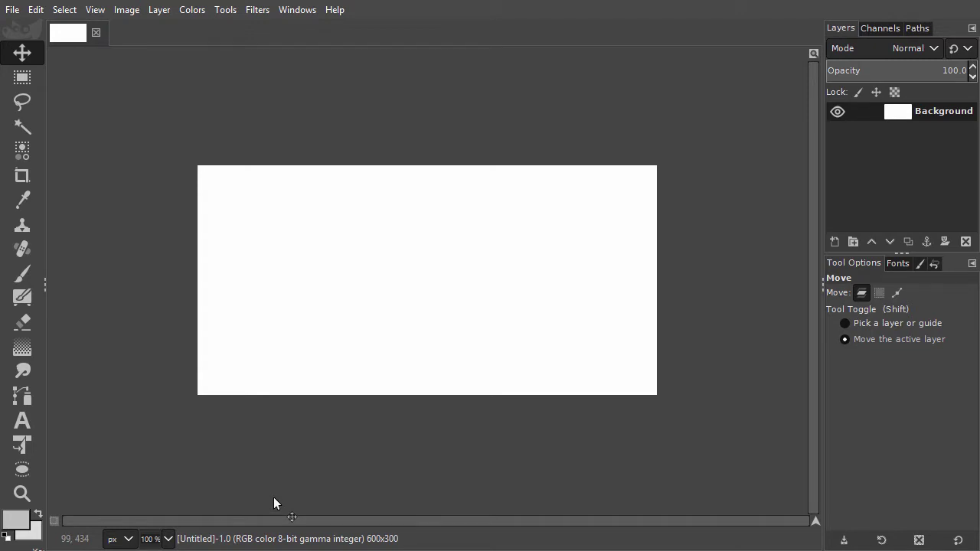
Step: Fill the canvas with the grey foreground and add a new layer named 'paper'
{"action": "key", "text": "ctrl+period"}
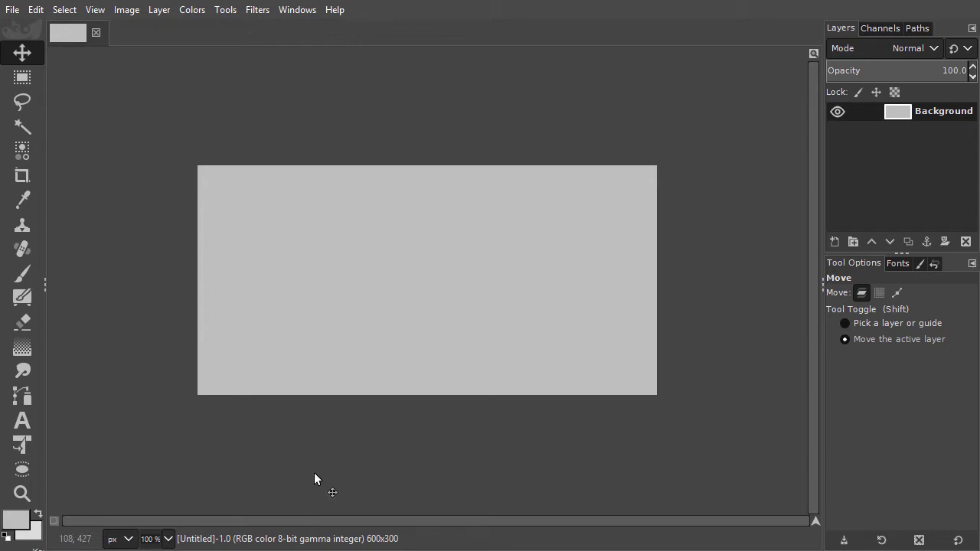
{"action": "left_click", "coordinate": [833, 241], "text": "shift"}
{"action": "double_click", "coordinate": [929, 113]}
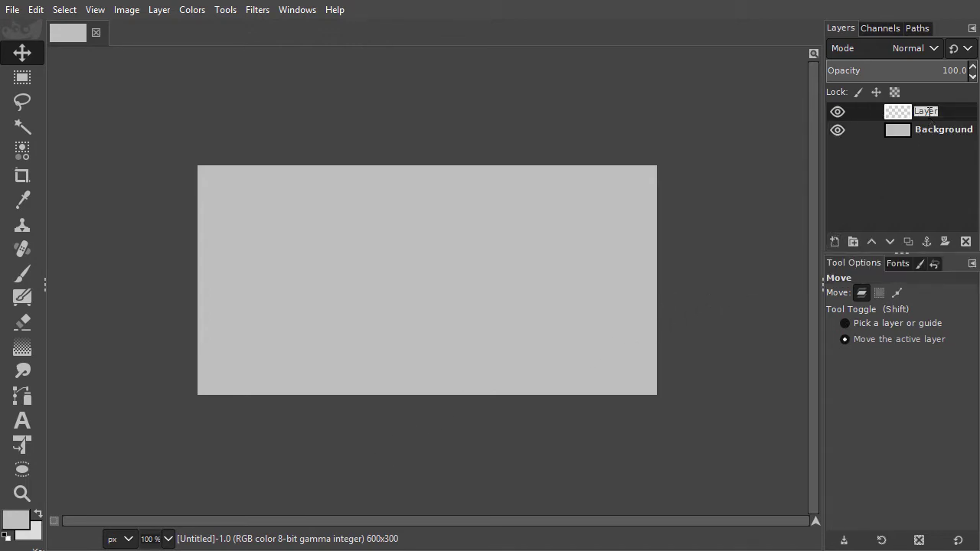
{"action": "type", "text": "paper"}
{"action": "key", "text": "Return"}
Step: Select a centred 479×147 rectangle on the paper layer, fill it light grey, and deselect
{"action": "key", "text": "r"}
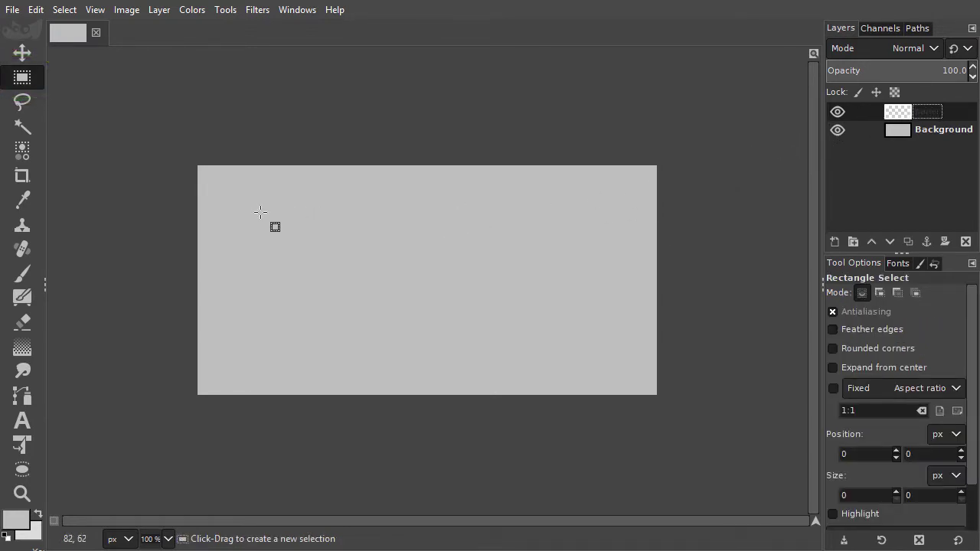
{"action": "left_click_drag", "start_coordinate": [260, 212], "coordinate": [585, 322]}
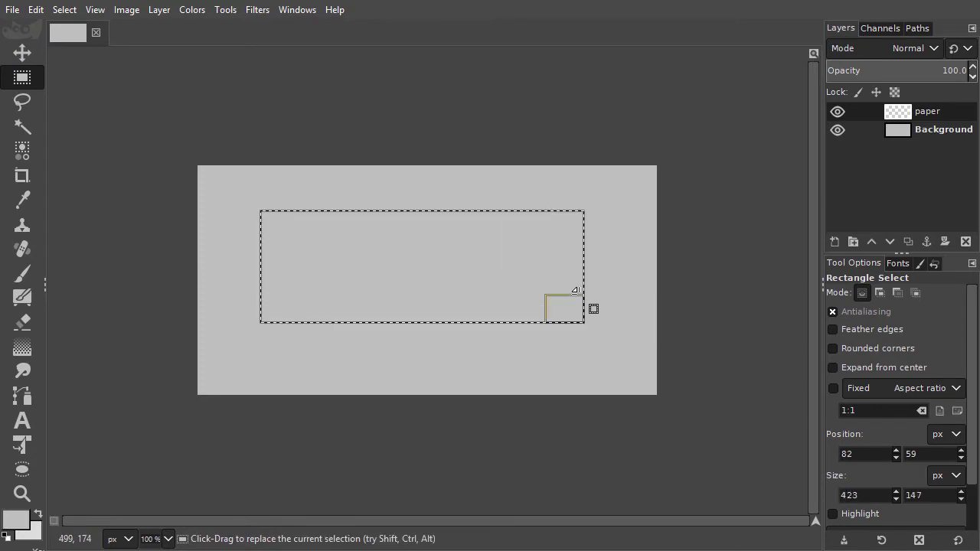
{"action": "left_click_drag", "start_coordinate": [569, 274], "coordinate": [595, 277]}
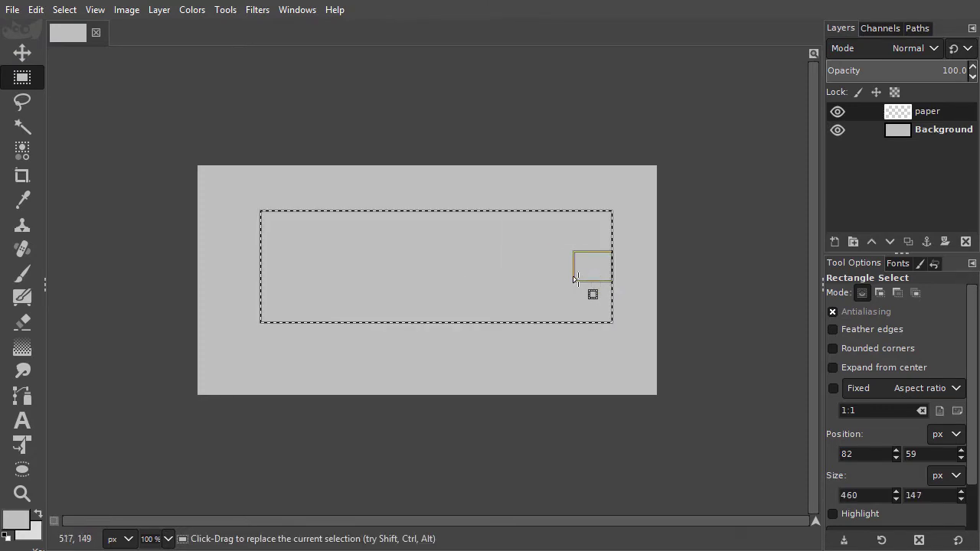
{"action": "left_click_drag", "start_coordinate": [279, 276], "coordinate": [264, 276]}
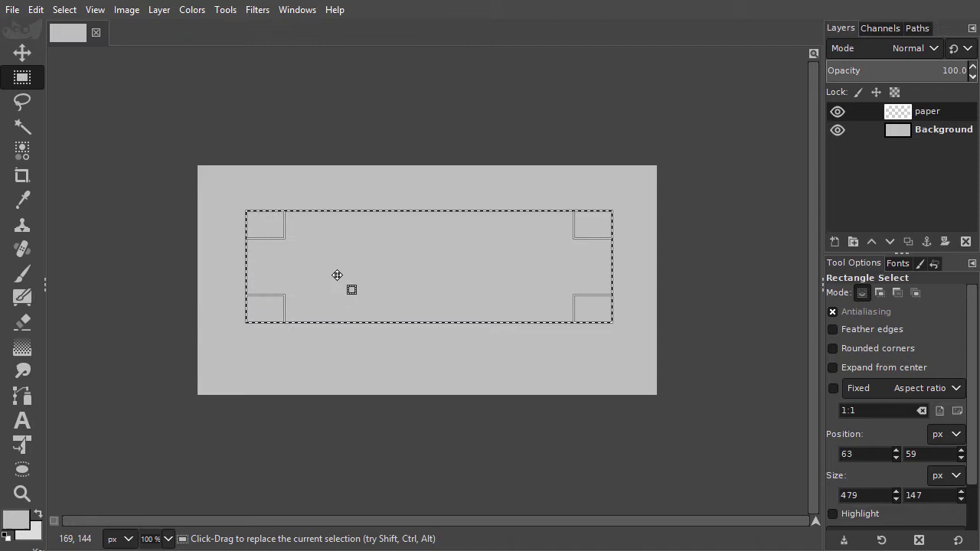
{"action": "left_click_drag", "start_coordinate": [337, 275], "coordinate": [350, 267]}
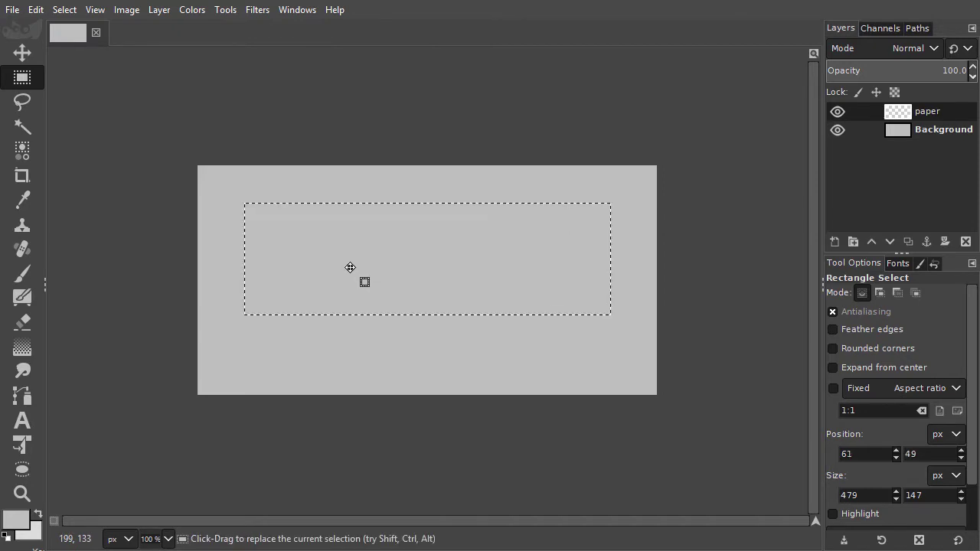
{"action": "key", "text": "ctrl+period"}
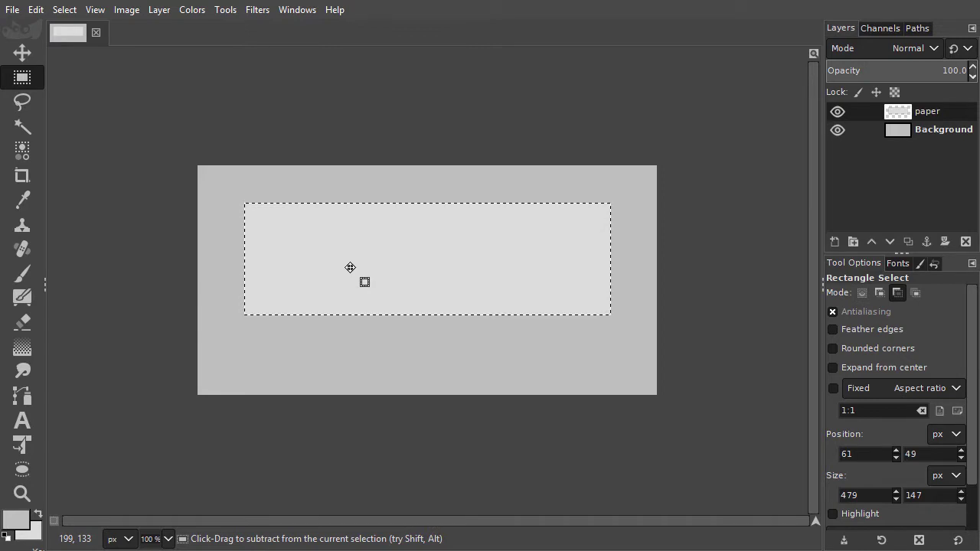
{"action": "key", "text": "ctrl"}
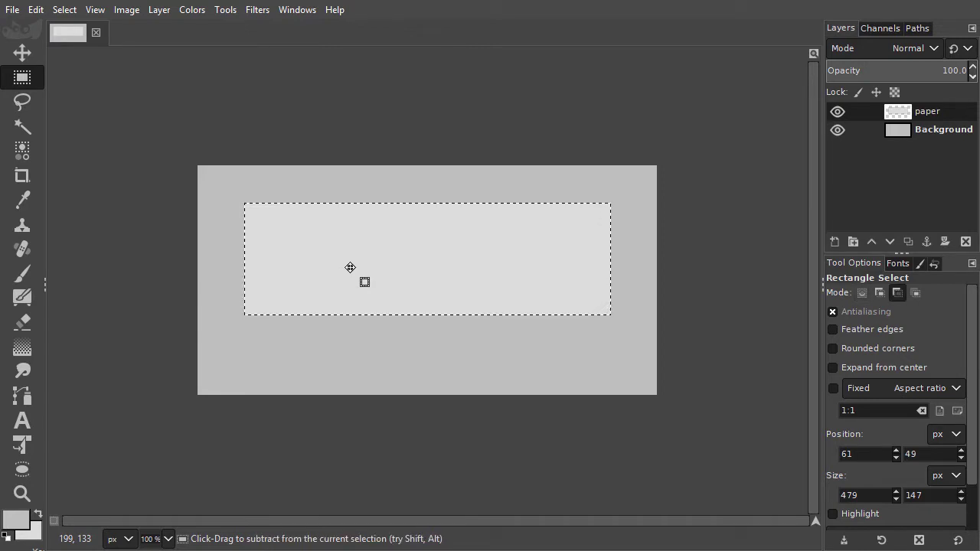
{"action": "key", "text": "ctrl+shift+a"}
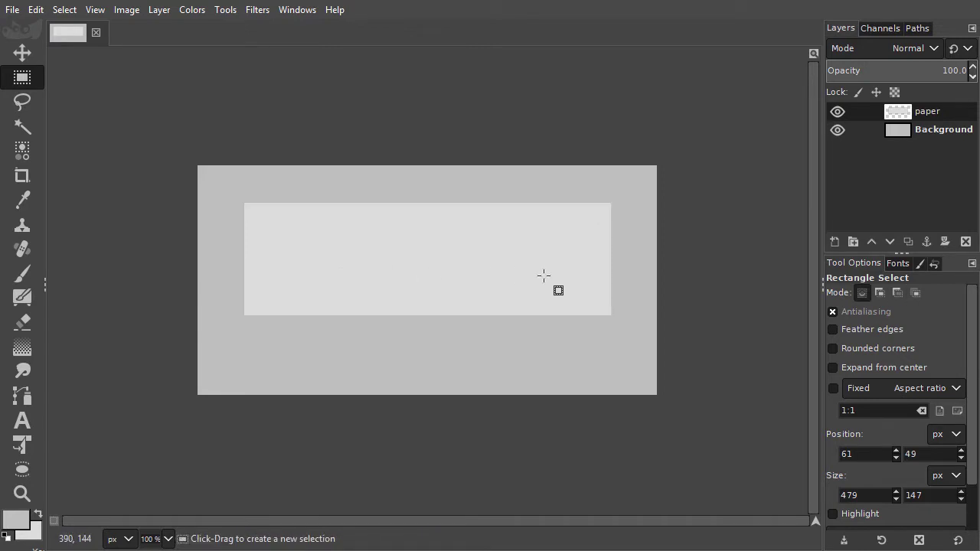
Step: Add a new layer named 'shadow' beneath the paper layer
{"action": "left_click", "coordinate": [836, 242], "text": "shift"}
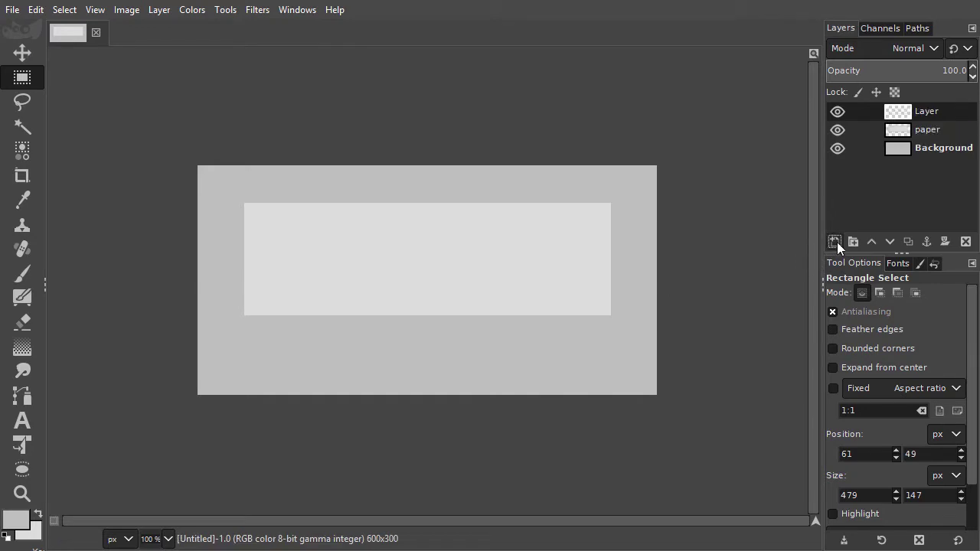
{"action": "left_click", "coordinate": [890, 242]}
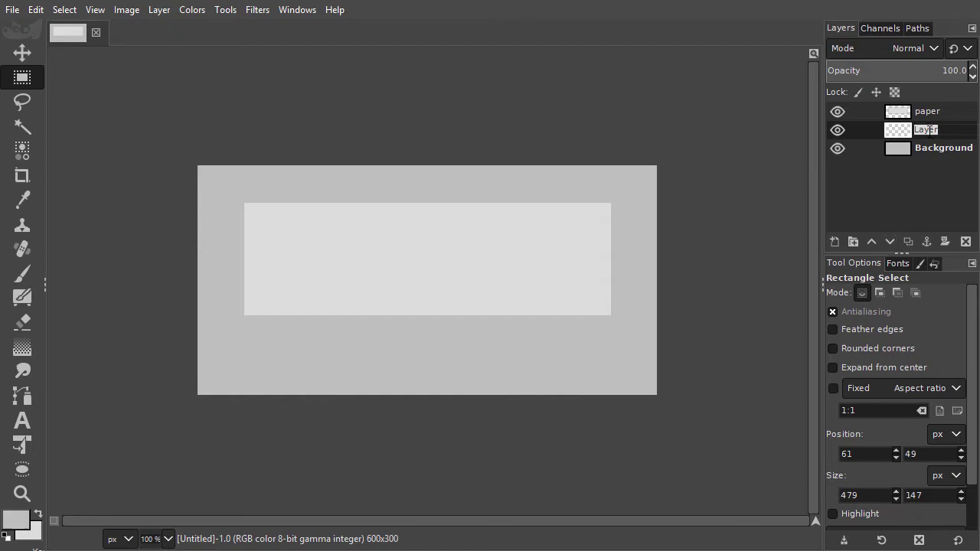
{"action": "type", "text": "shadow"}
{"action": "key", "text": "Return"}
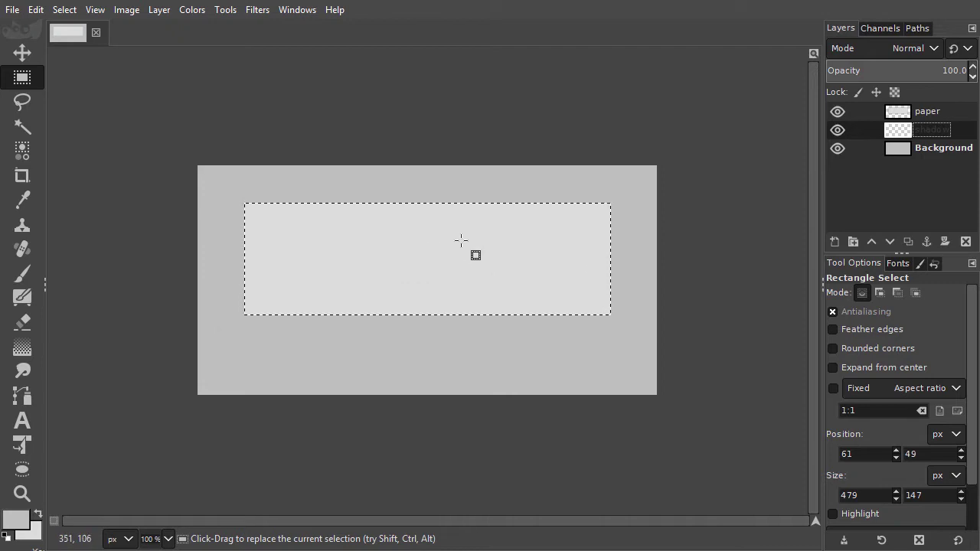
Step: Reselect the rectangle and pull its left and right edges slightly inward
{"action": "left_click", "coordinate": [415, 258]}
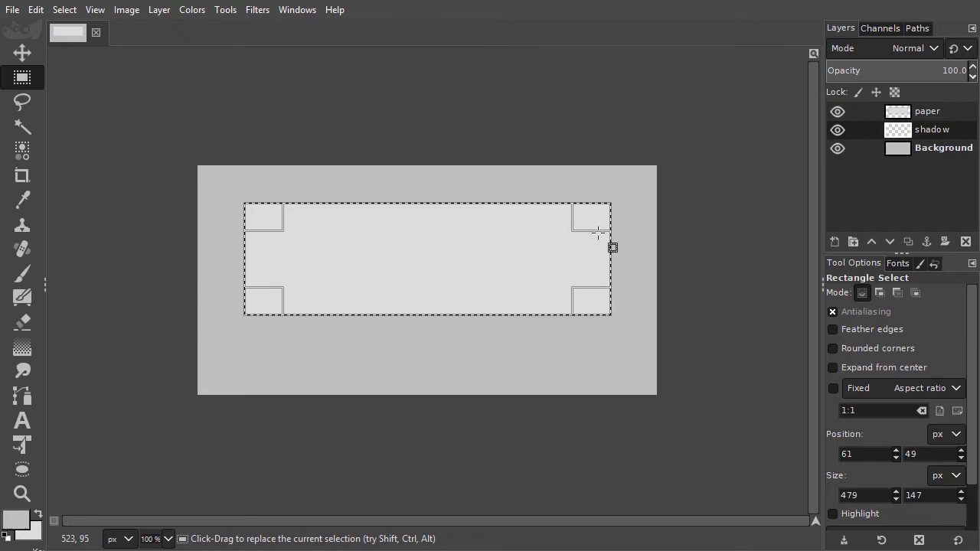
{"action": "left_click_drag", "start_coordinate": [592, 253], "coordinate": [576, 258]}
{"action": "left_click_drag", "start_coordinate": [262, 262], "coordinate": [273, 264]}
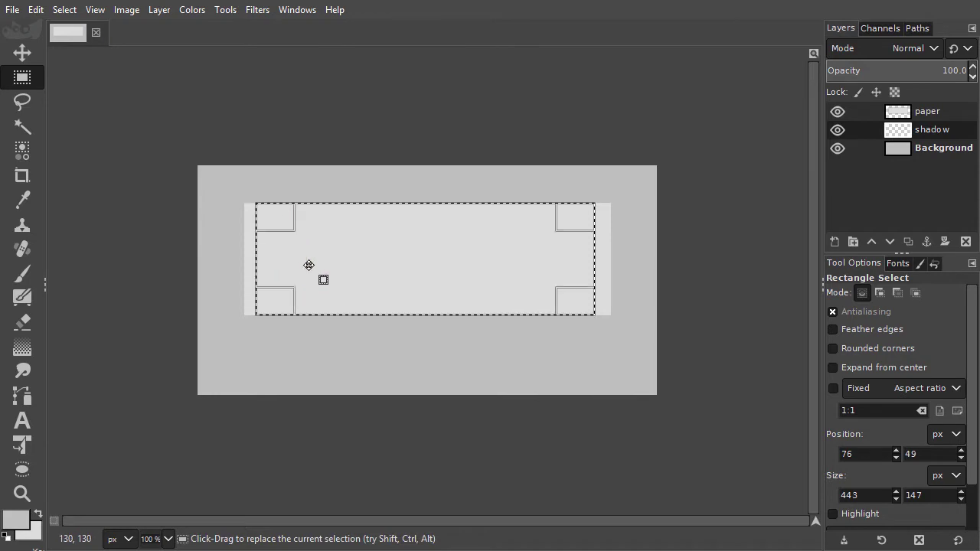
Step: Convert the rectangle selection into an editable path named 'Selection' and clear the selection
{"action": "left_click", "coordinate": [916, 31]}
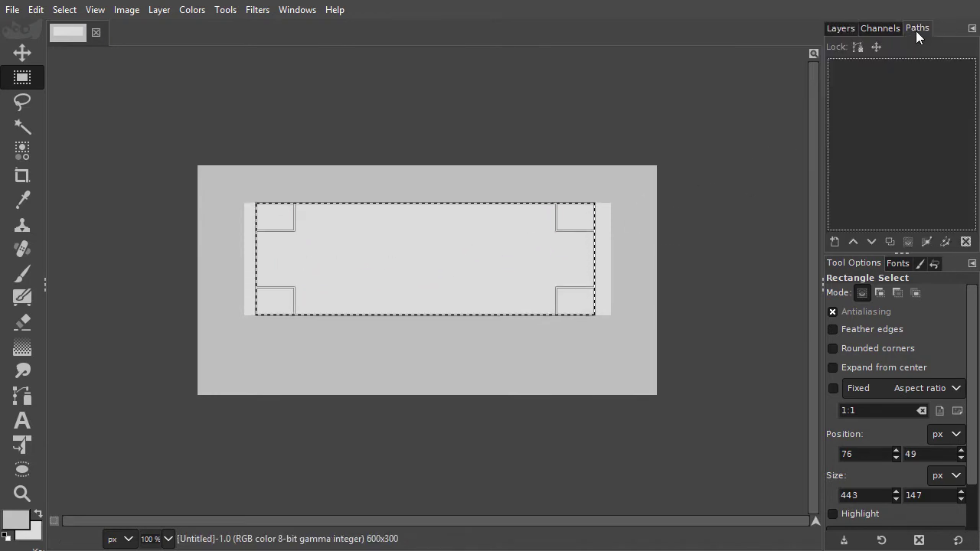
{"action": "left_click", "coordinate": [928, 242]}
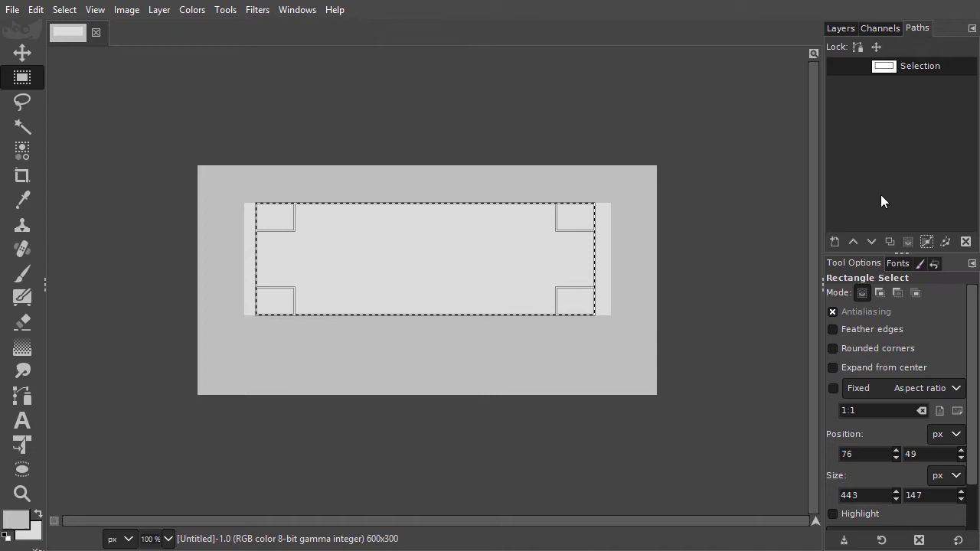
{"action": "key", "text": "ctrl+shift+a"}
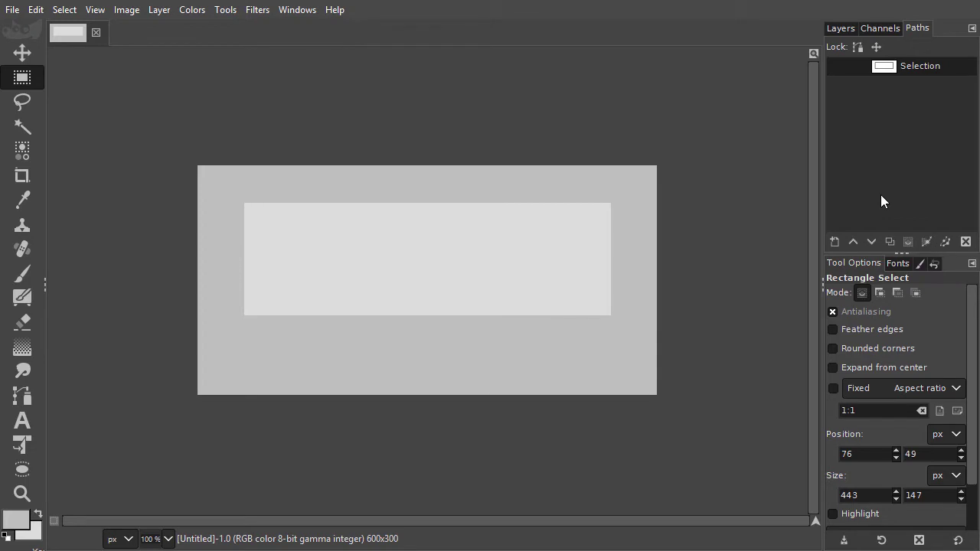
{"action": "double_click", "coordinate": [884, 67]}
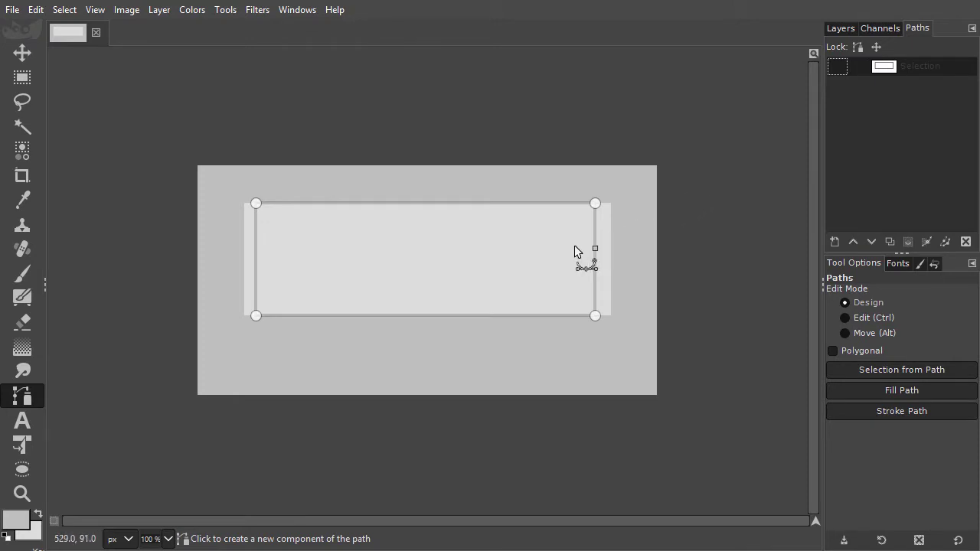
Step: Add an anchor on the path's bottom edge and bow it up into a shallow curve
{"action": "left_click", "coordinate": [423, 315], "text": "ctrl"}
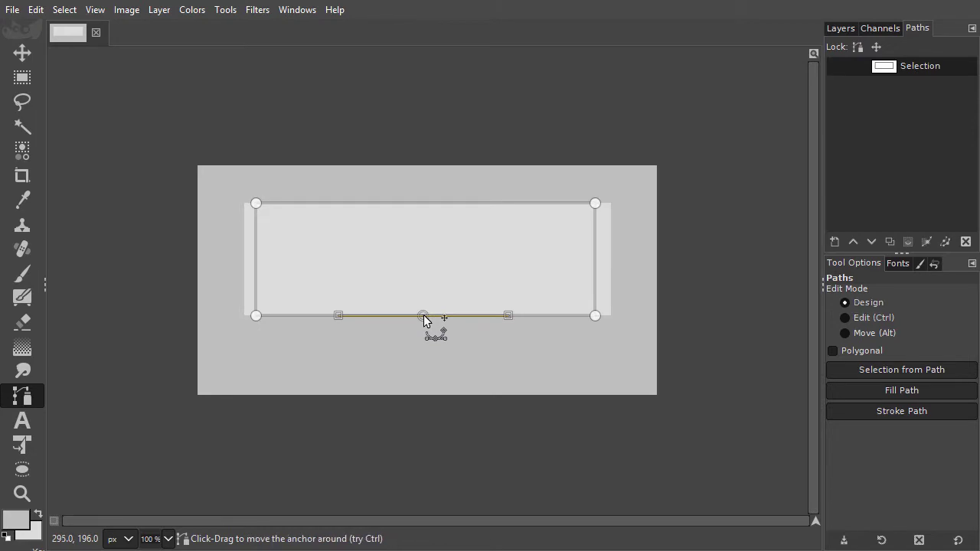
{"action": "left_click_drag", "start_coordinate": [423, 315], "coordinate": [424, 304]}
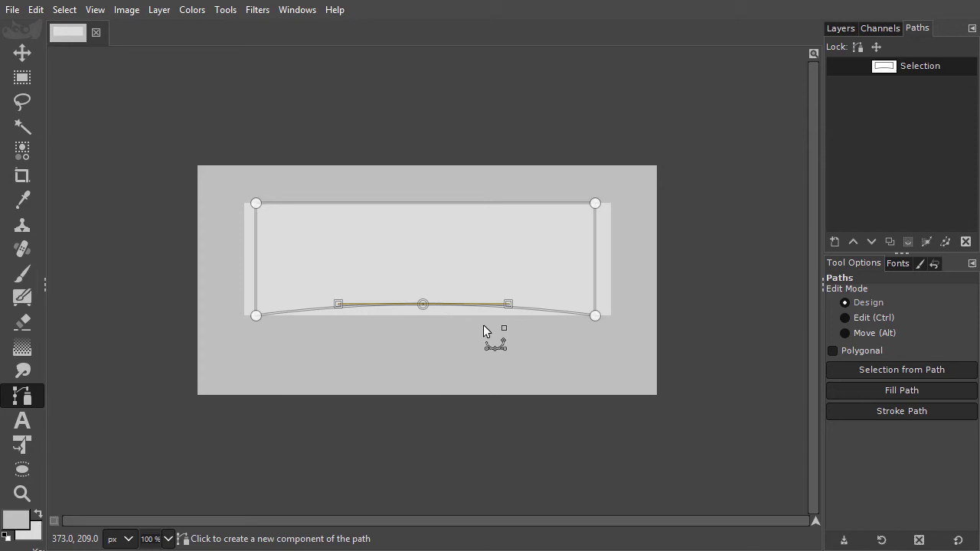
{"action": "key", "text": "Up"}
{"action": "key", "text": "Up"}
{"action": "key", "text": "Up"}
{"action": "key", "text": "Up"}
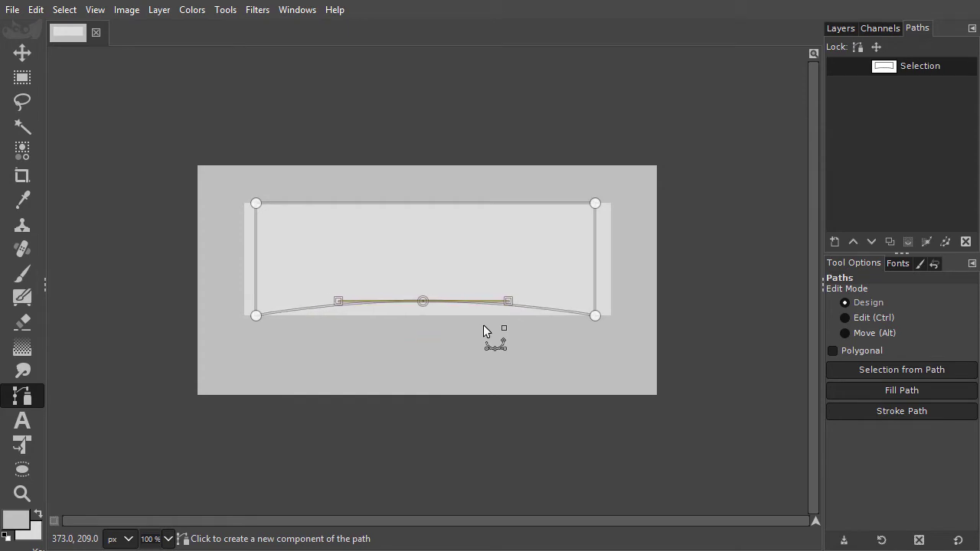
{"action": "key", "text": "Right"}
{"action": "key", "text": "Right"}
{"action": "key", "text": "Right"}
{"action": "key", "text": "Right"}
{"action": "key", "text": "Right"}
{"action": "key", "text": "Right"}
{"action": "key", "text": "Down"}
{"action": "key", "text": "Down"}
{"action": "key", "text": "Down"}
{"action": "key", "text": "Down"}
{"action": "key", "text": "Down"}
{"action": "key", "text": "Down"}
{"action": "key", "text": "Down"}
{"action": "key", "text": "Down"}
{"action": "key", "text": "Down"}
{"action": "key", "text": "Down"}
{"action": "key", "text": "Down"}
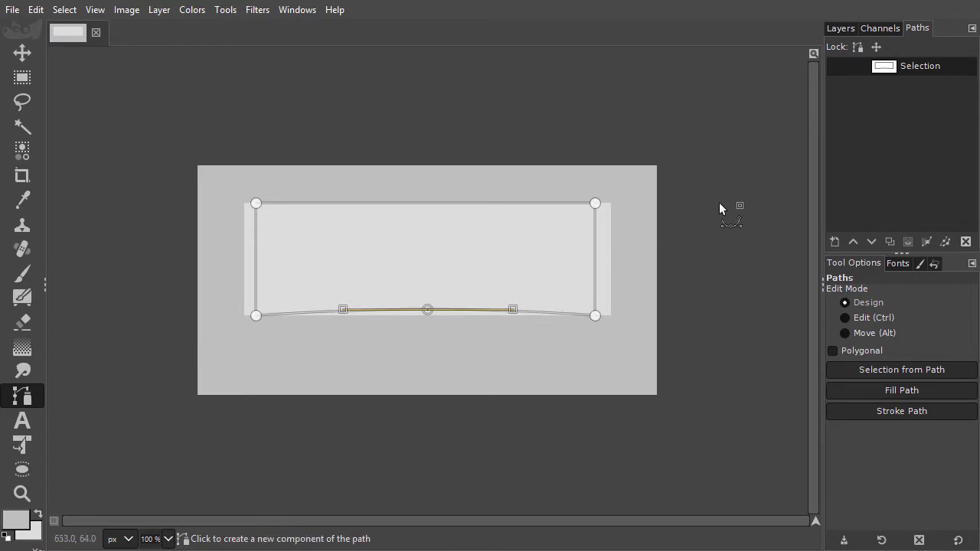
Step: Turn the curved path into a selection and reset the colours to black and white
{"action": "left_click", "coordinate": [886, 67], "text": "alt"}
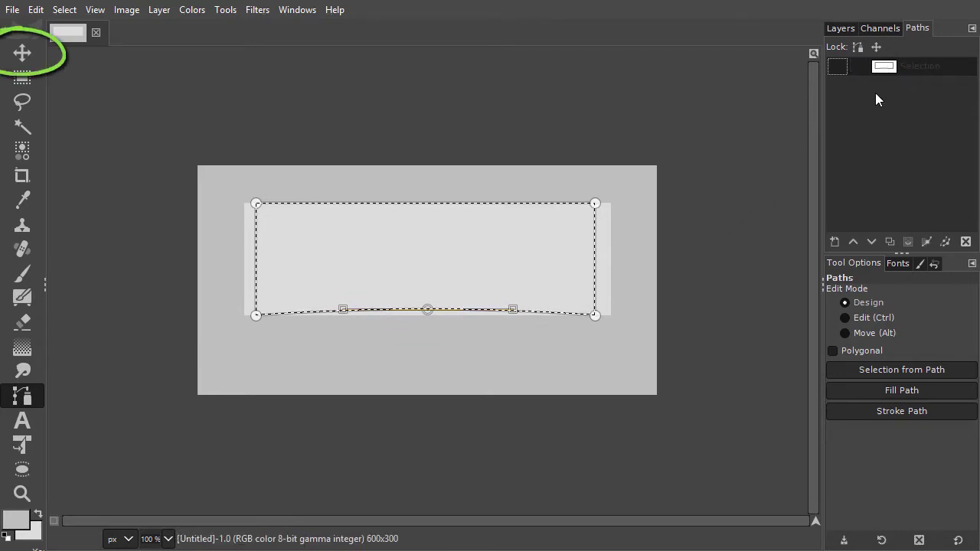
{"action": "key", "text": "m"}
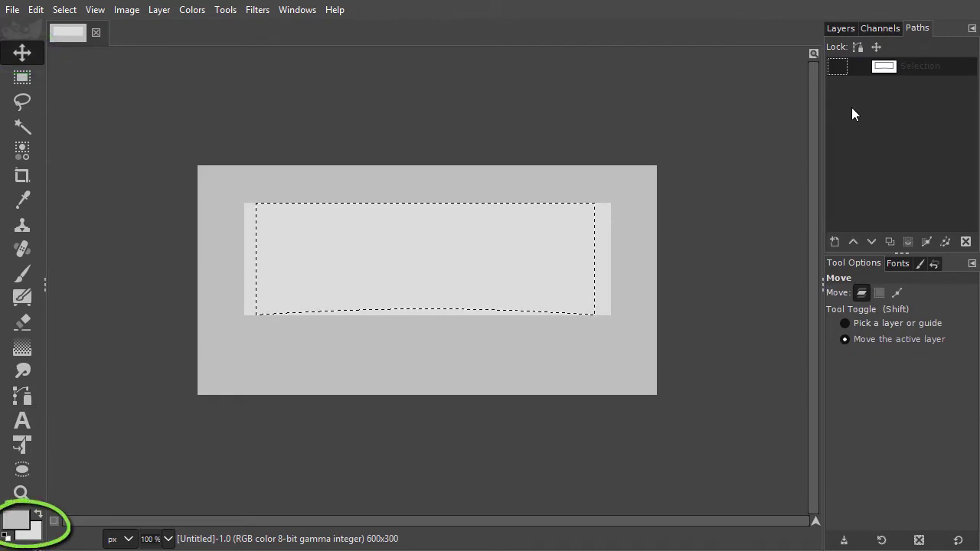
{"action": "key", "text": "d"}
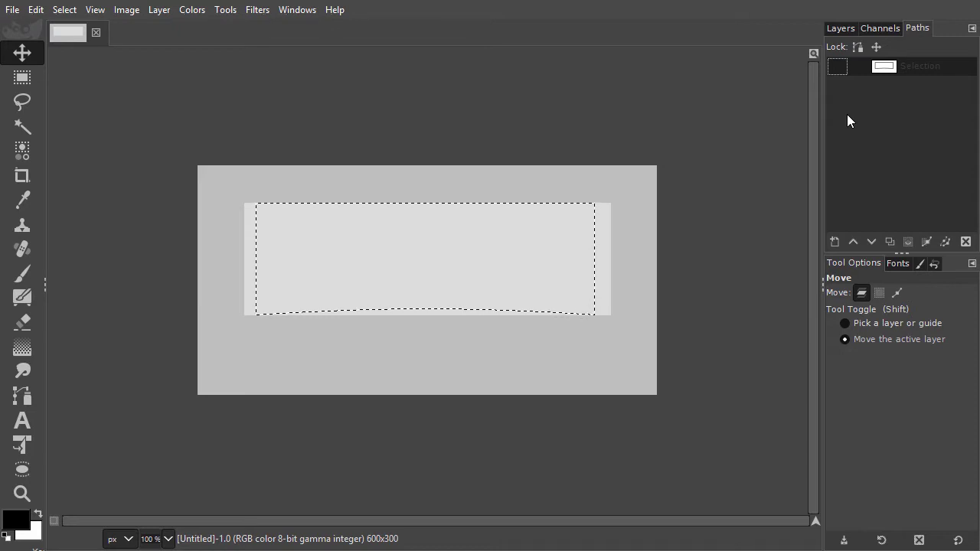
{"action": "left_click", "coordinate": [843, 28]}
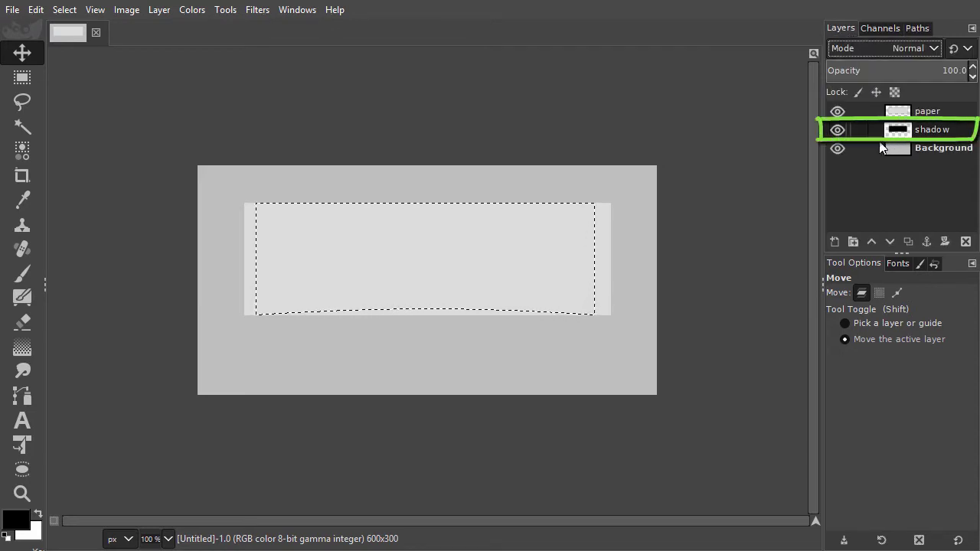
Step: Deselect and shift the black shadow layer down so it peeks below the paper
{"action": "key", "text": "ctrl+shift+a"}
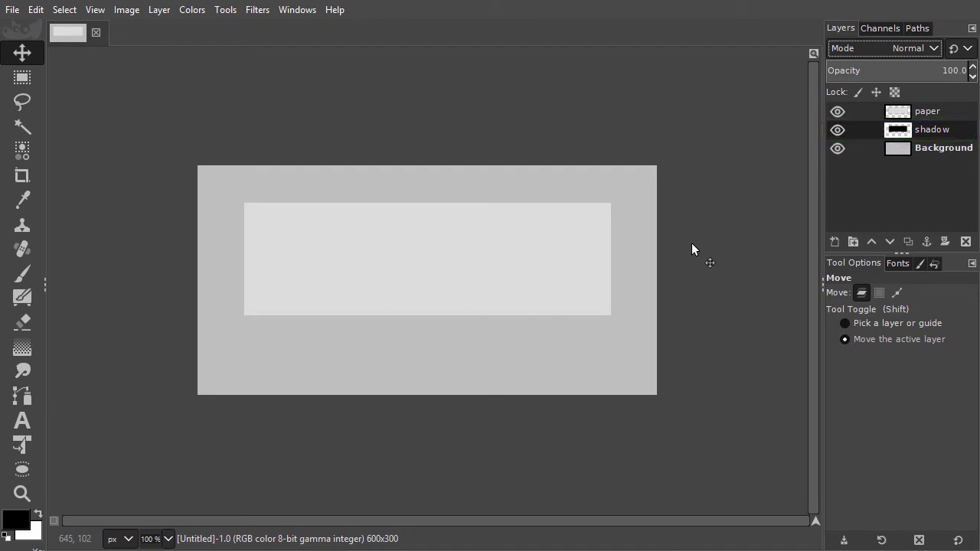
{"action": "left_click_drag", "start_coordinate": [508, 268], "coordinate": [508, 281]}
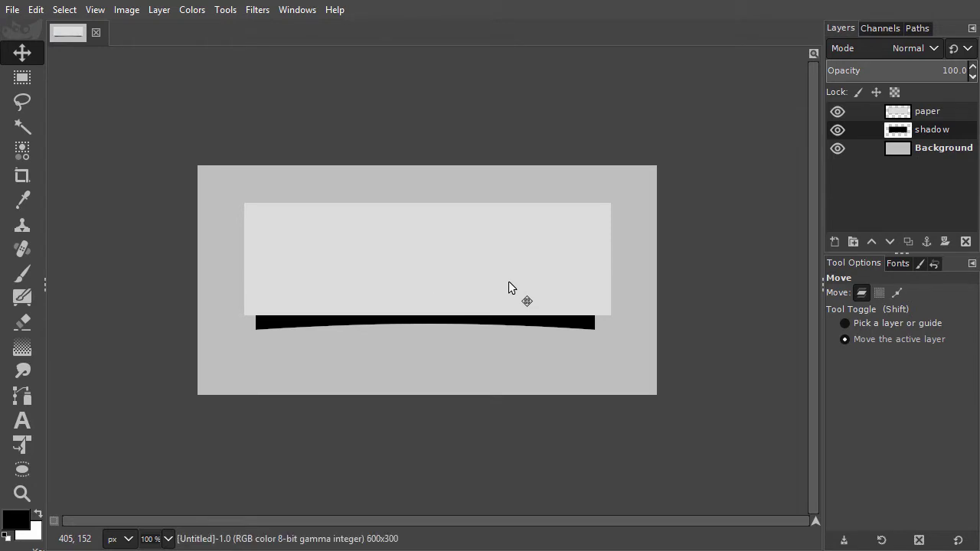
{"action": "key", "text": "Right"}
{"action": "key", "text": "Right"}
{"action": "key", "text": "Right"}
{"action": "key", "text": "Right"}
{"action": "key", "text": "Right"}
{"action": "key", "text": "Right"}
{"action": "key", "text": "Up"}
{"action": "key", "text": "Up"}
{"action": "key", "text": "Up"}
{"action": "key", "text": "Up"}
{"action": "key", "text": "Up"}
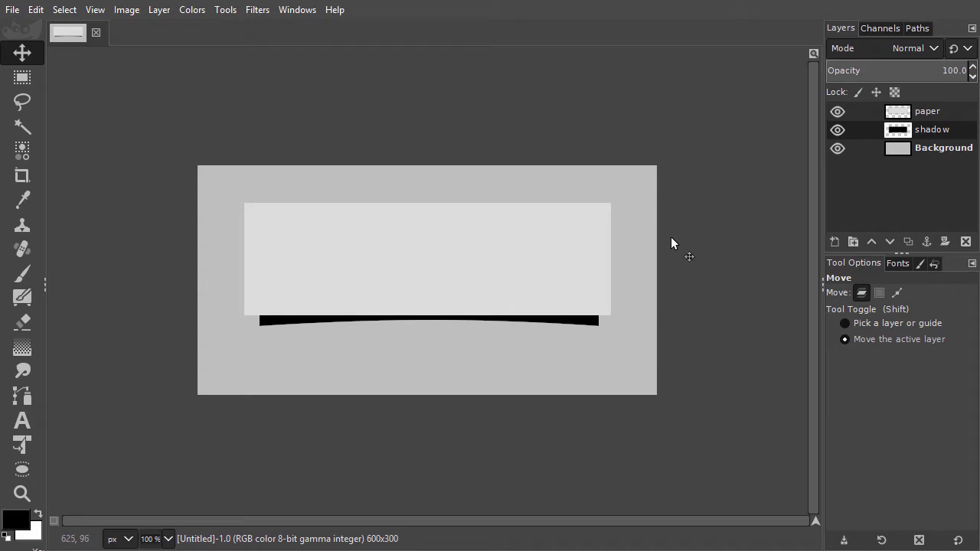
Step: Apply a Gaussian Blur of size 3.50 to the black shadow layer
{"action": "left_click", "coordinate": [258, 10]}
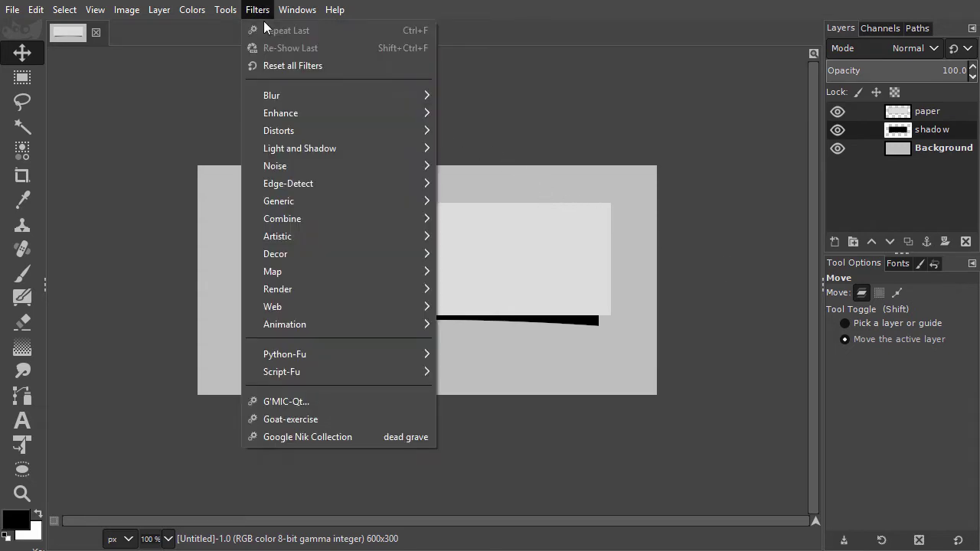
{"action": "mouse_move", "coordinate": [277, 95]}
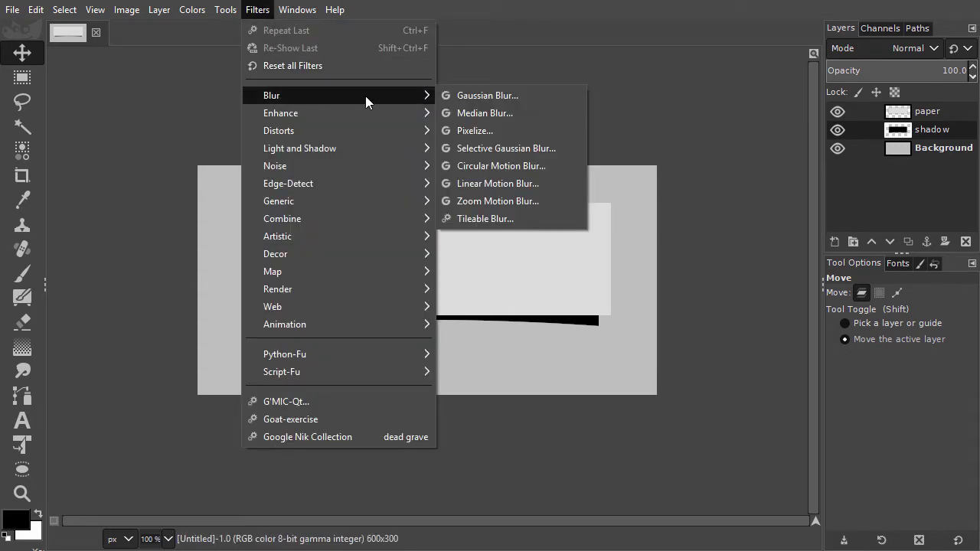
{"action": "left_click", "coordinate": [486, 97]}
{"action": "left_click_drag", "start_coordinate": [515, 55], "coordinate": [817, 15]}
{"action": "left_click", "coordinate": [681, 91]}
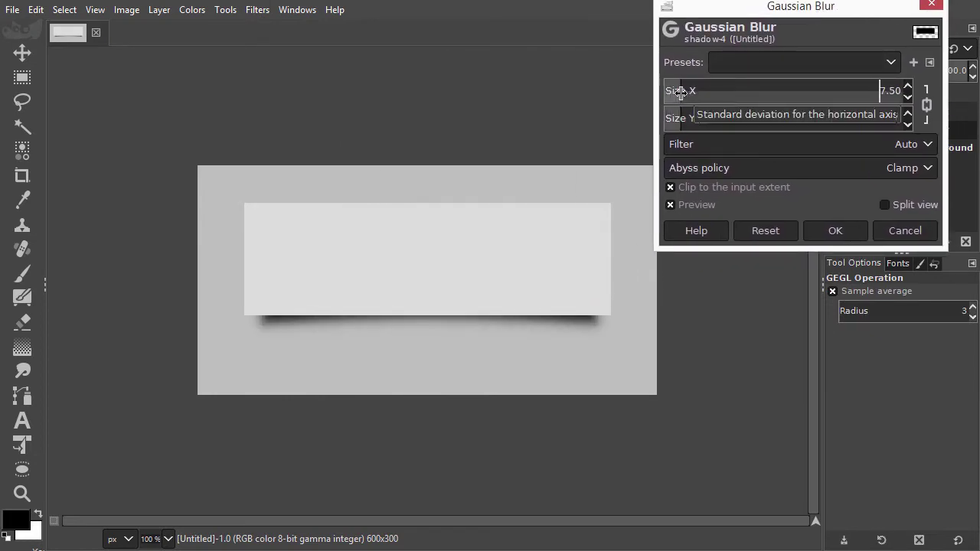
{"action": "scroll", "coordinate": [681, 91], "scroll_direction": "down", "scroll_amount": 2}
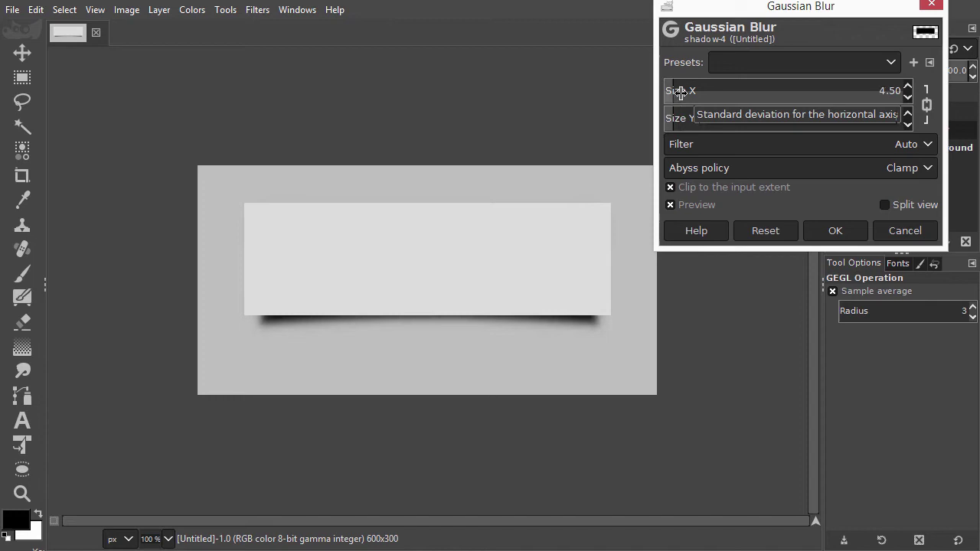
{"action": "scroll", "coordinate": [681, 91], "scroll_direction": "down", "scroll_amount": 1}
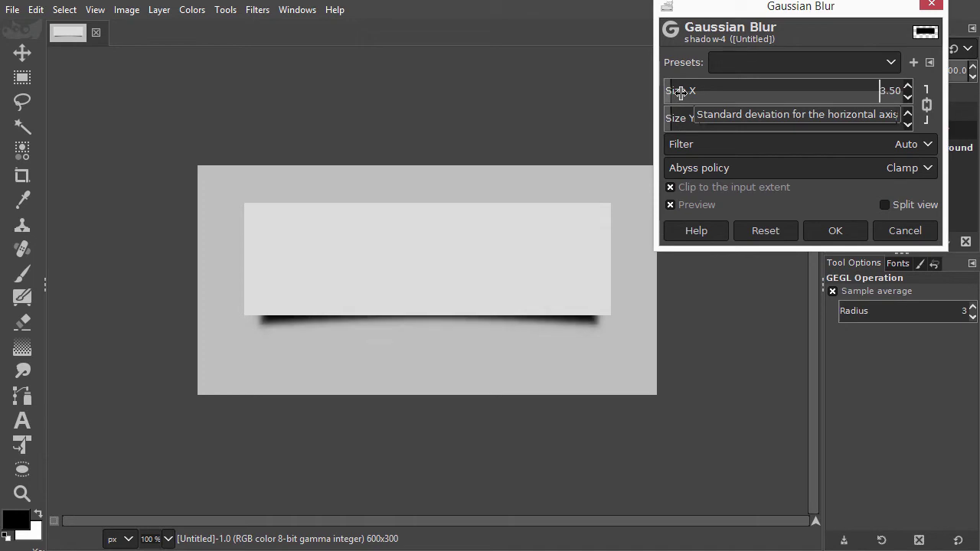
{"action": "left_click", "coordinate": [831, 229]}
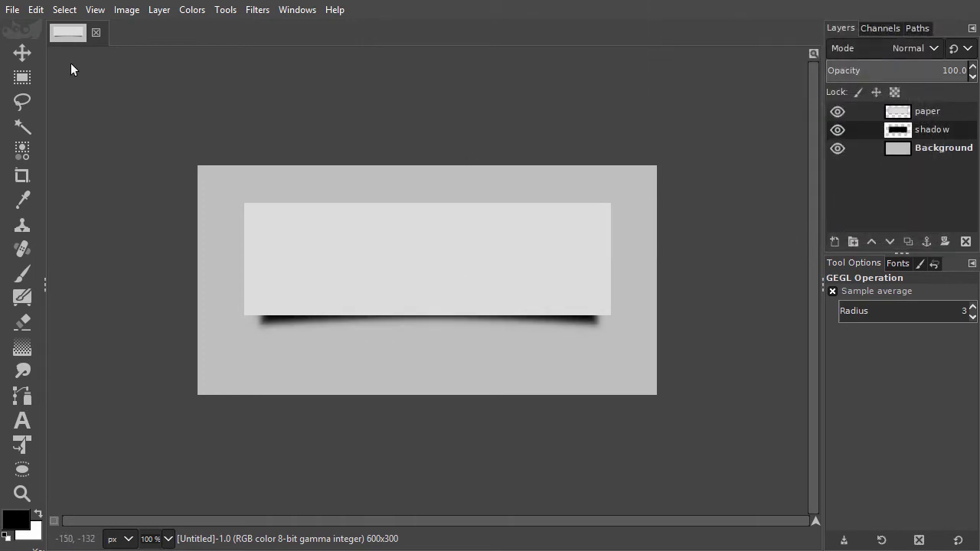
Step: Nudge the shadow up toward the paper and lower its opacity to 90.9
{"action": "left_click", "coordinate": [30, 58]}
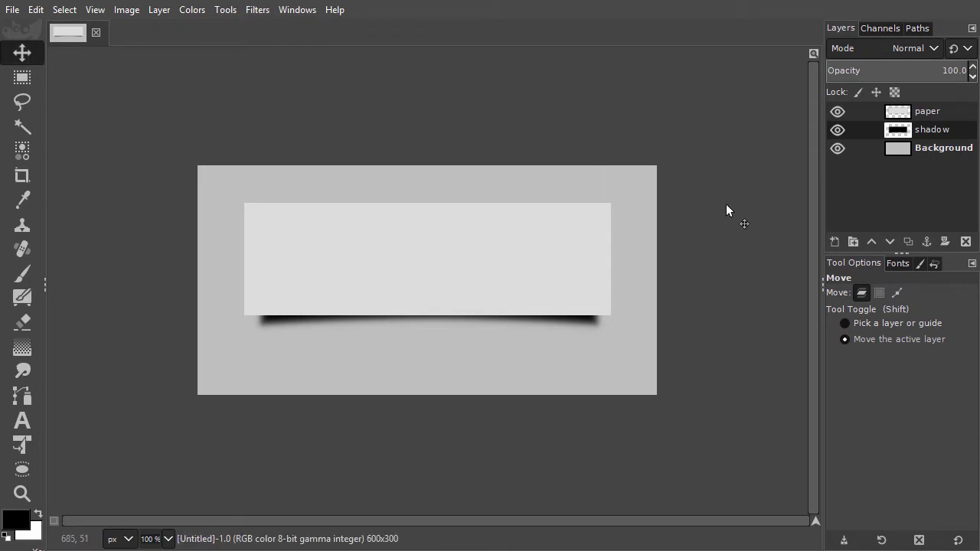
{"action": "key", "text": "Up"}
{"action": "key", "text": "Up"}
{"action": "key", "text": "Up"}
{"action": "key", "text": "Up"}
{"action": "key", "text": "Up"}
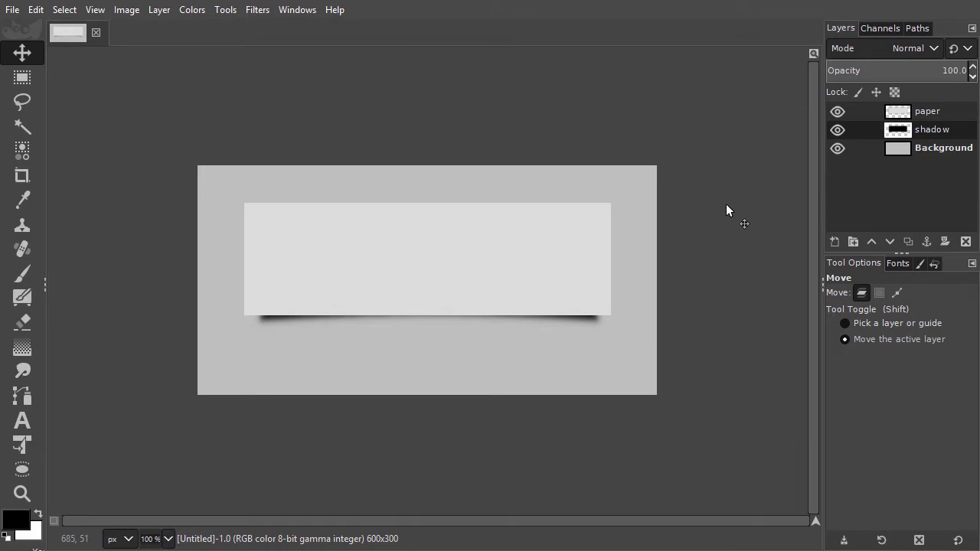
{"action": "left_click", "coordinate": [964, 69]}
{"action": "left_click_drag", "start_coordinate": [964, 69], "coordinate": [957, 69]}
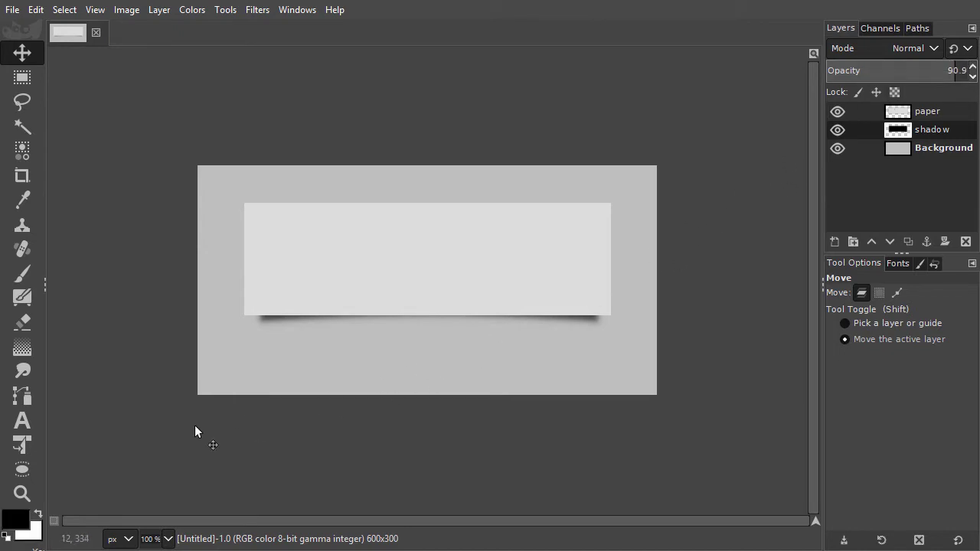
Step: Fill a new top layer with blue 00a9ff, then swap colours so white is foreground
{"action": "left_click", "coordinate": [17, 522]}
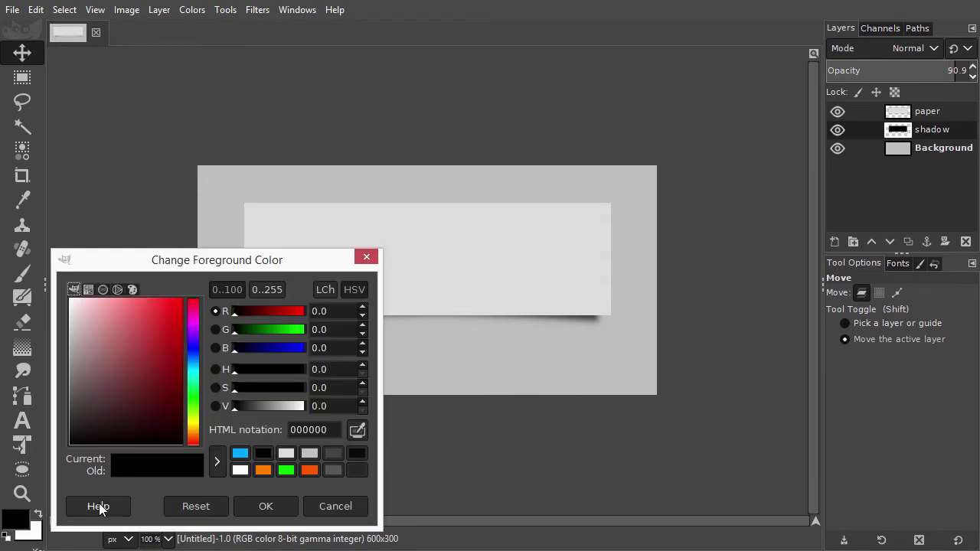
{"action": "left_click", "coordinate": [240, 455]}
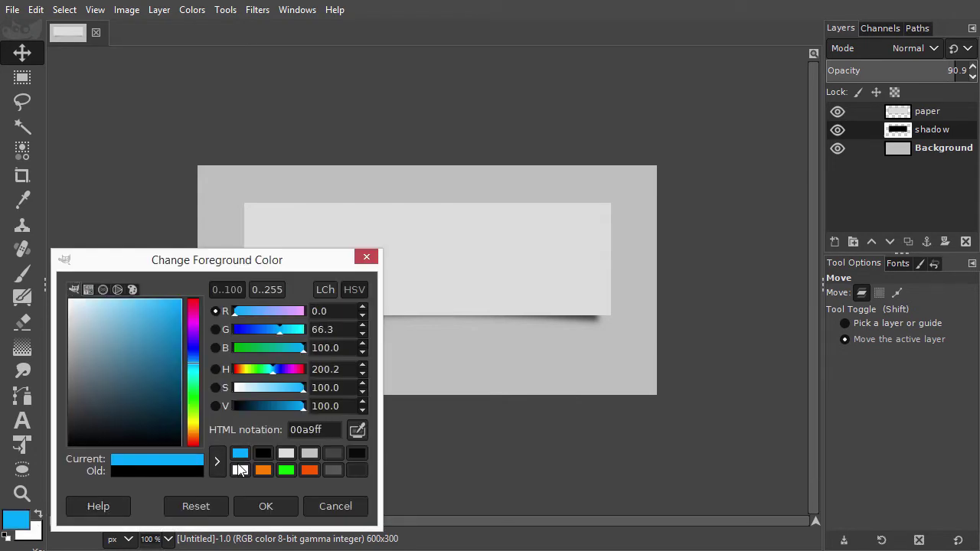
{"action": "left_click", "coordinate": [253, 506]}
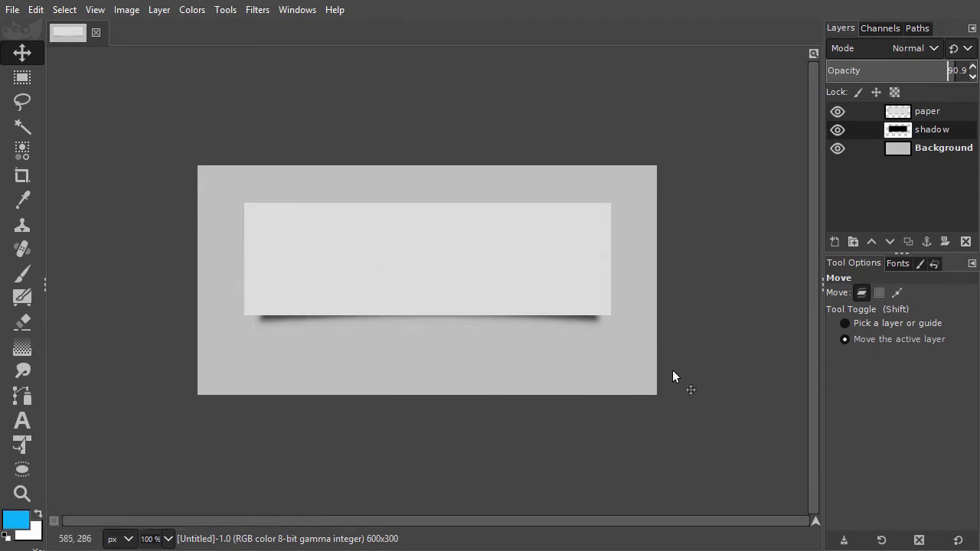
{"action": "left_click", "coordinate": [835, 241], "text": "shift"}
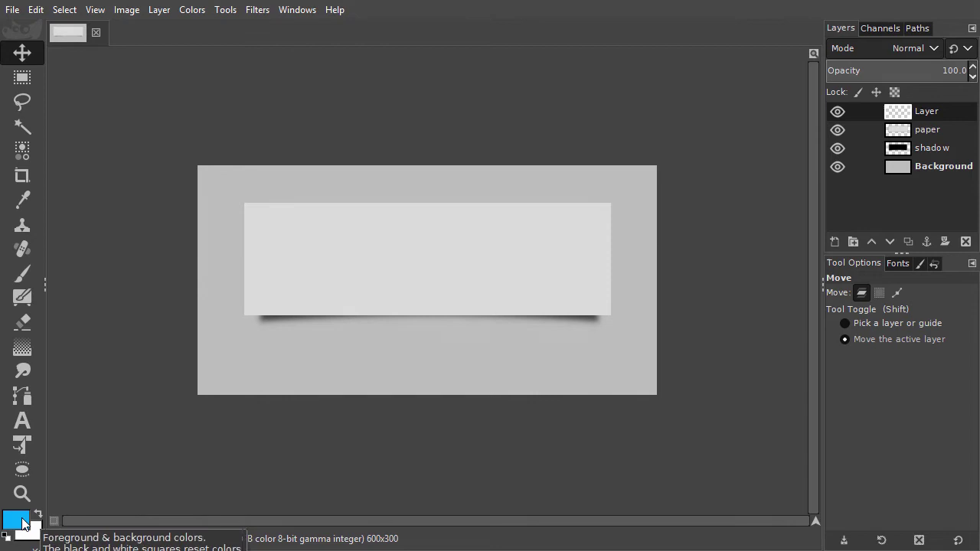
{"action": "left_click_drag", "start_coordinate": [19, 521], "coordinate": [90, 468]}
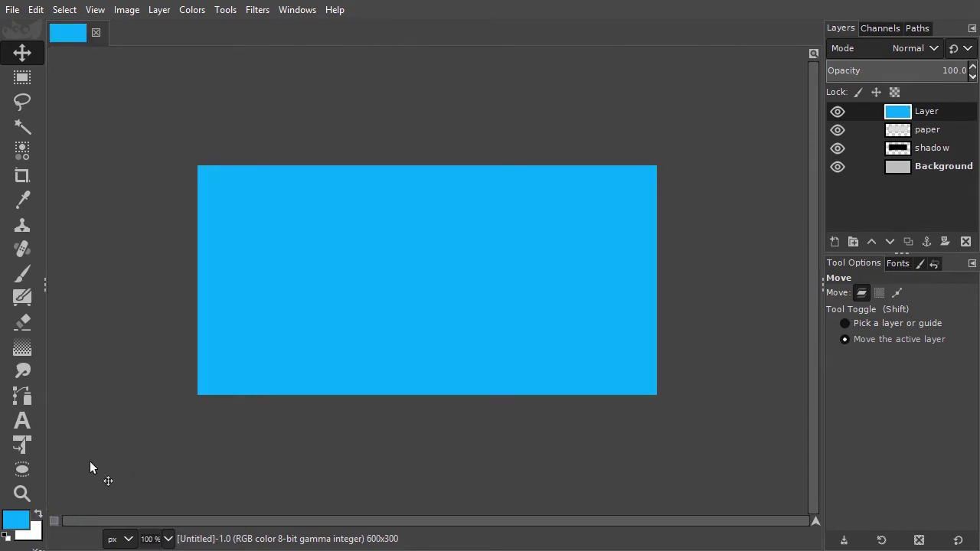
{"action": "key", "text": "x"}
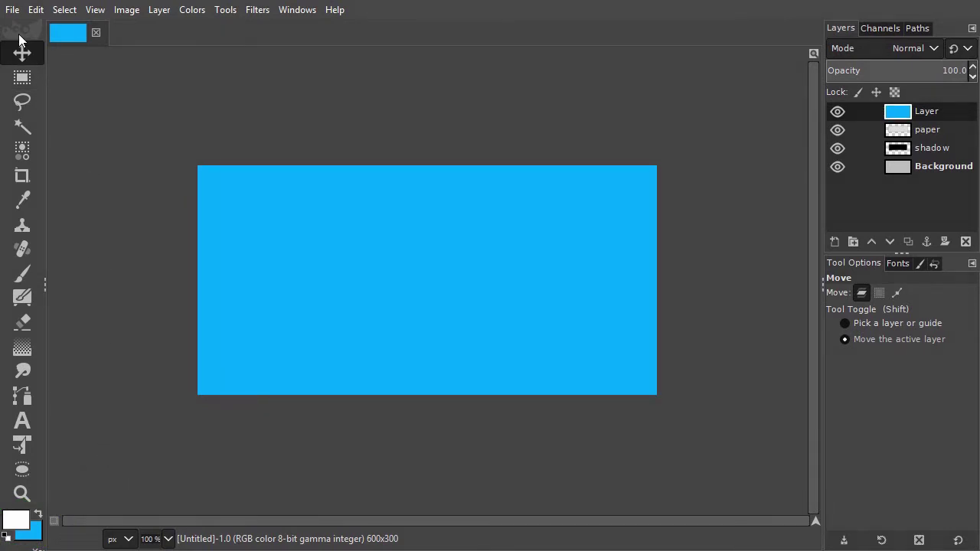
Step: Open Glyphs.xcf from the Glyphs folder
{"action": "left_click", "coordinate": [11, 11]}
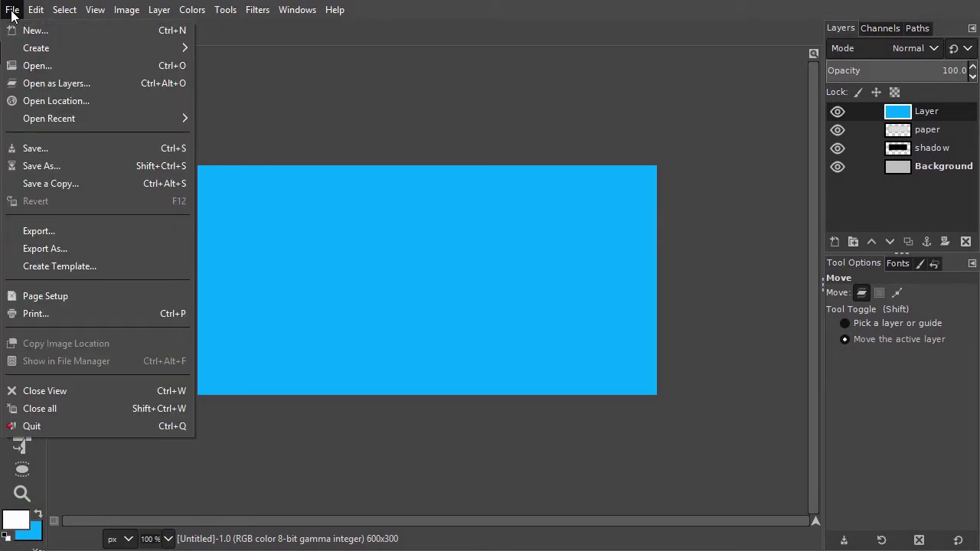
{"action": "left_click", "coordinate": [19, 66]}
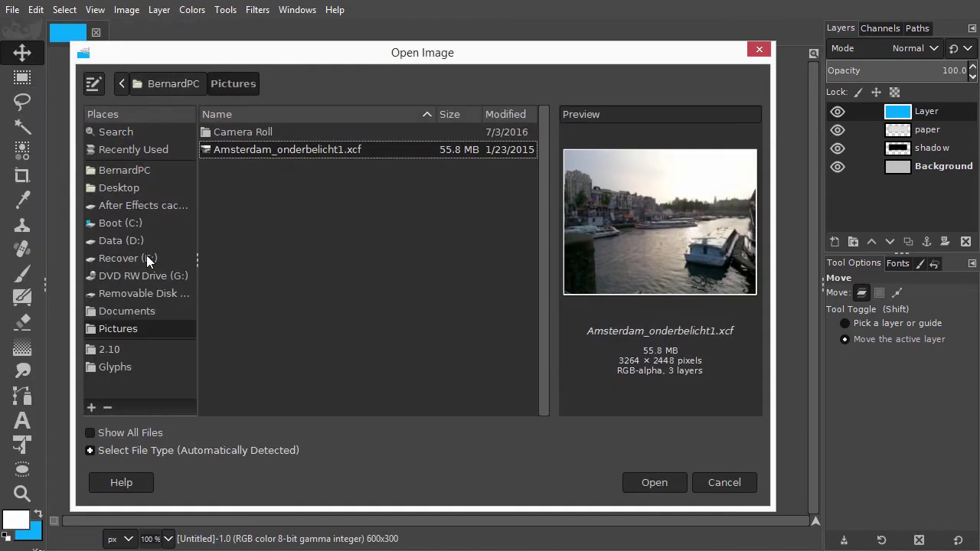
{"action": "left_click", "coordinate": [123, 368]}
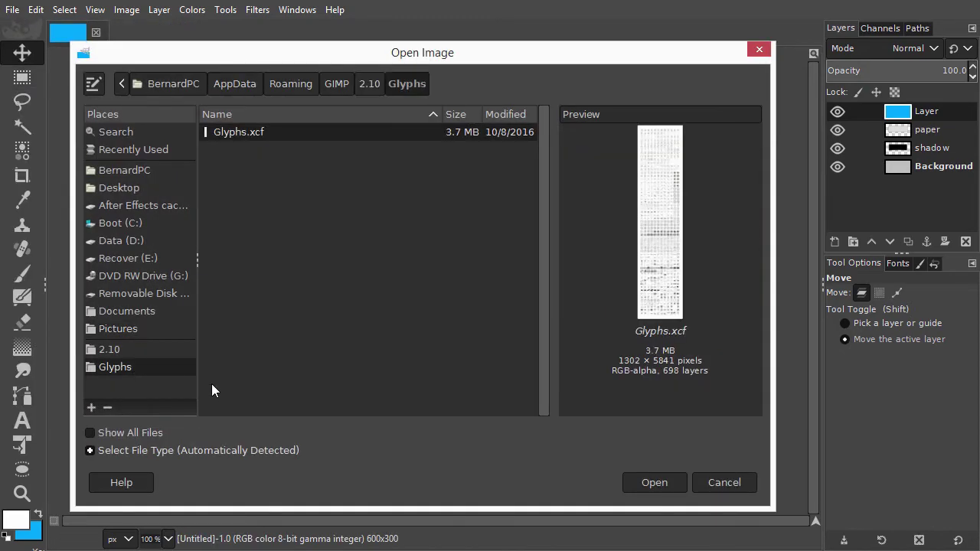
{"action": "left_click", "coordinate": [655, 483]}
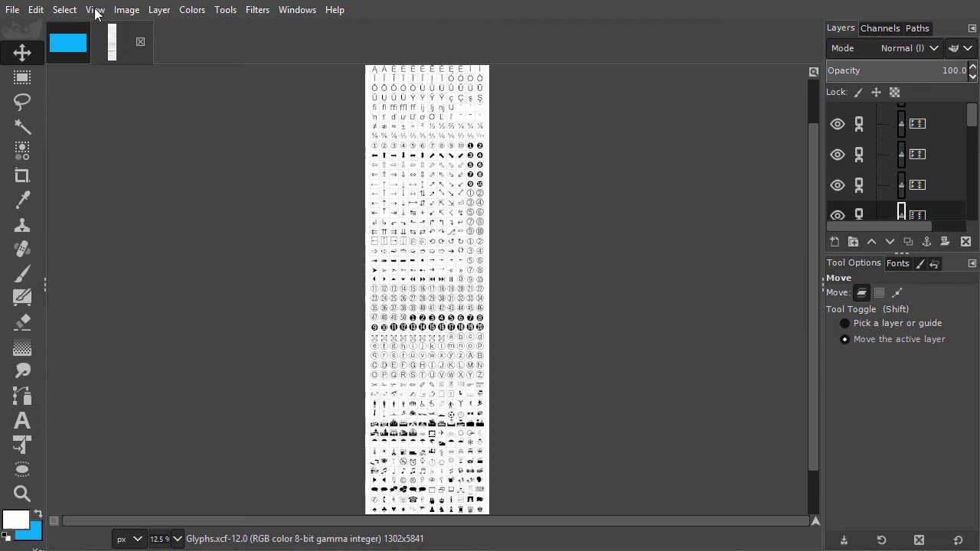
Step: Zoom the glyph sheet to fill the window and copy the sun-and-cloud glyph character
{"action": "left_click", "coordinate": [96, 10]}
{"action": "mouse_move", "coordinate": [190, 64]}
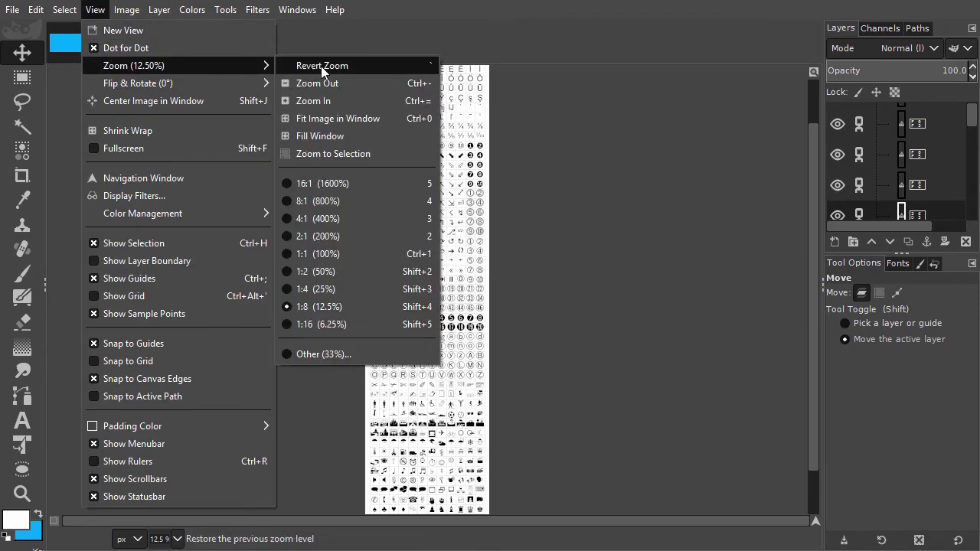
{"action": "left_click", "coordinate": [355, 134]}
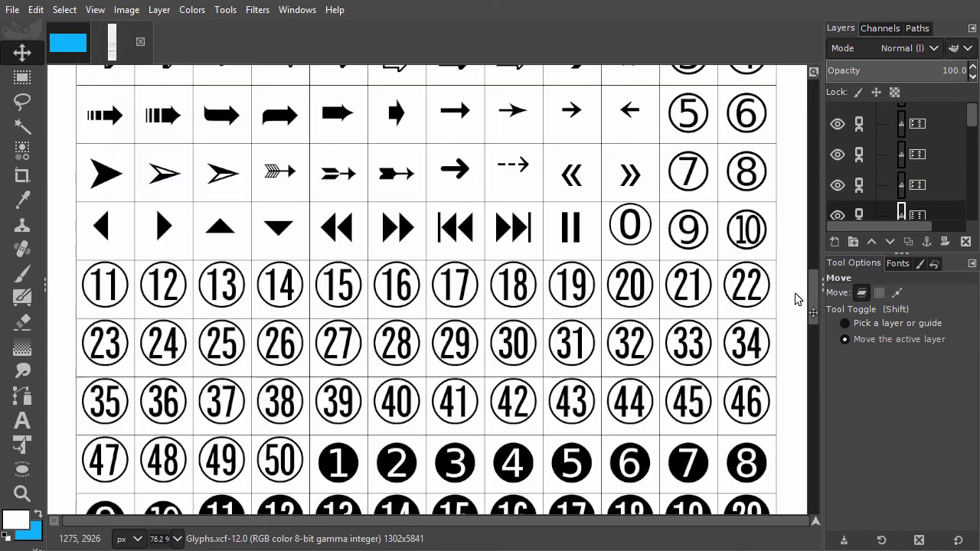
{"action": "left_click_drag", "start_coordinate": [811, 304], "coordinate": [812, 407]}
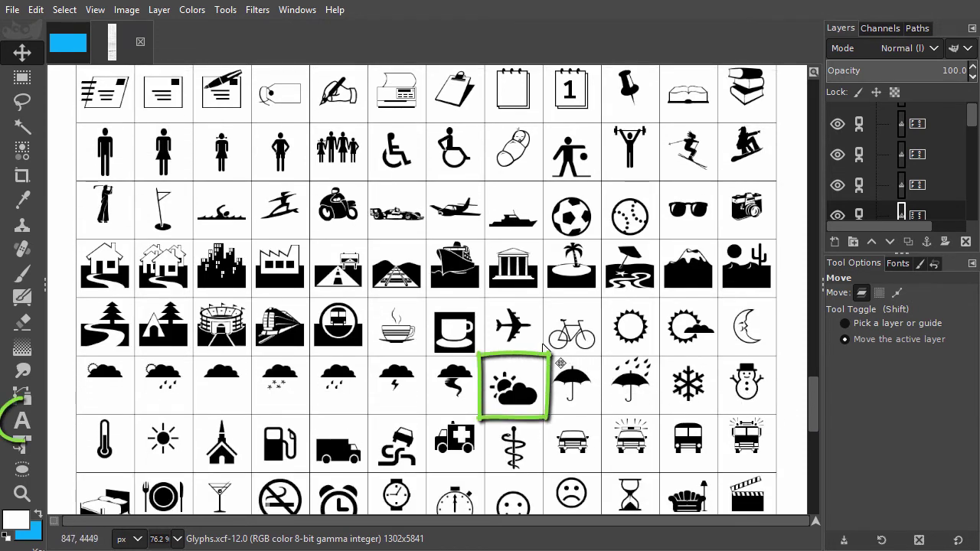
{"action": "key", "text": "t"}
{"action": "left_click", "coordinate": [521, 393]}
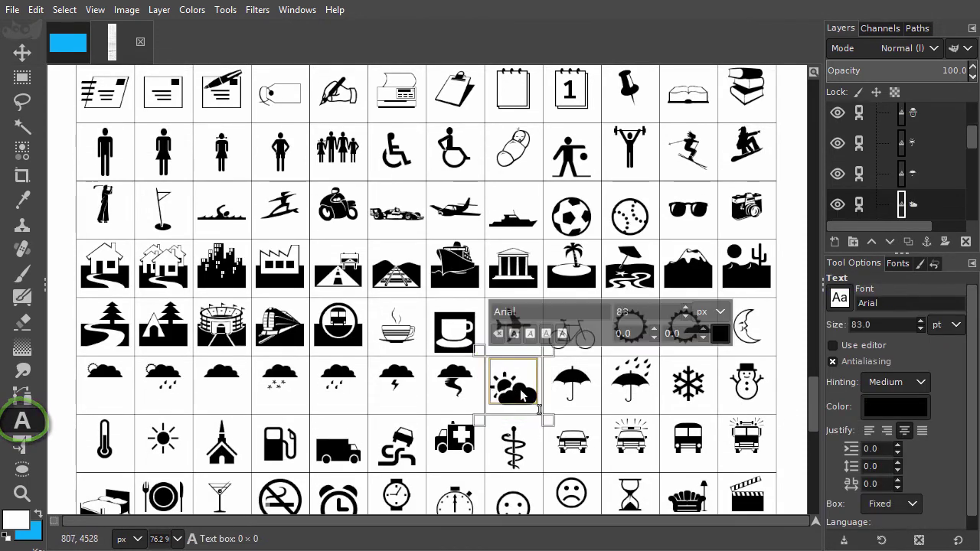
{"action": "right_click", "coordinate": [526, 395]}
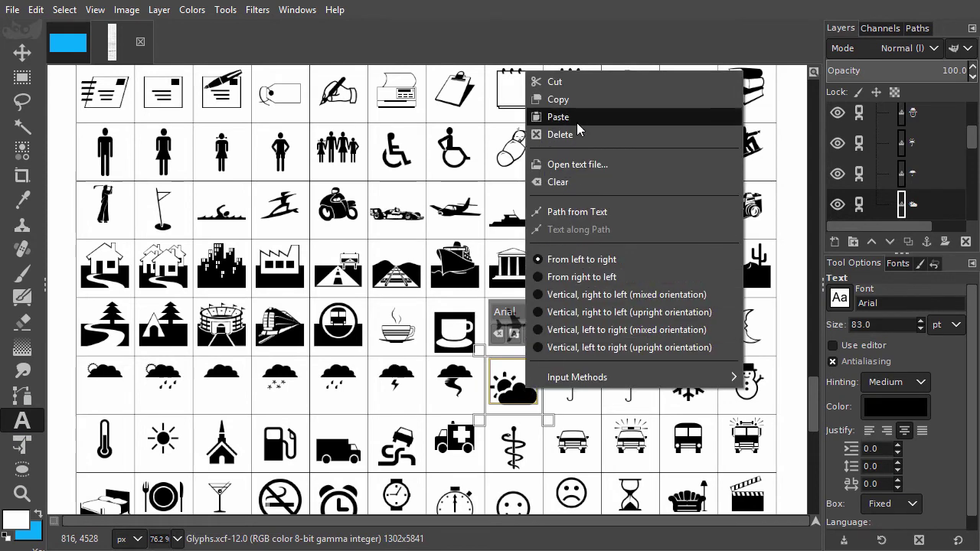
{"action": "left_click", "coordinate": [570, 104]}
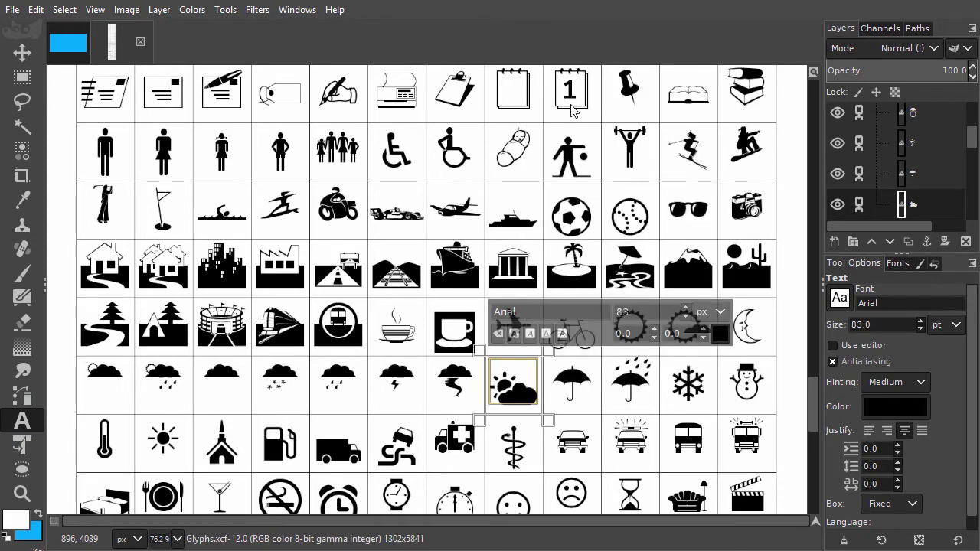
Step: Paste the white sun-and-cloud glyph as a 346 px text layer on the blue image and shift it right
{"action": "left_click", "coordinate": [74, 46]}
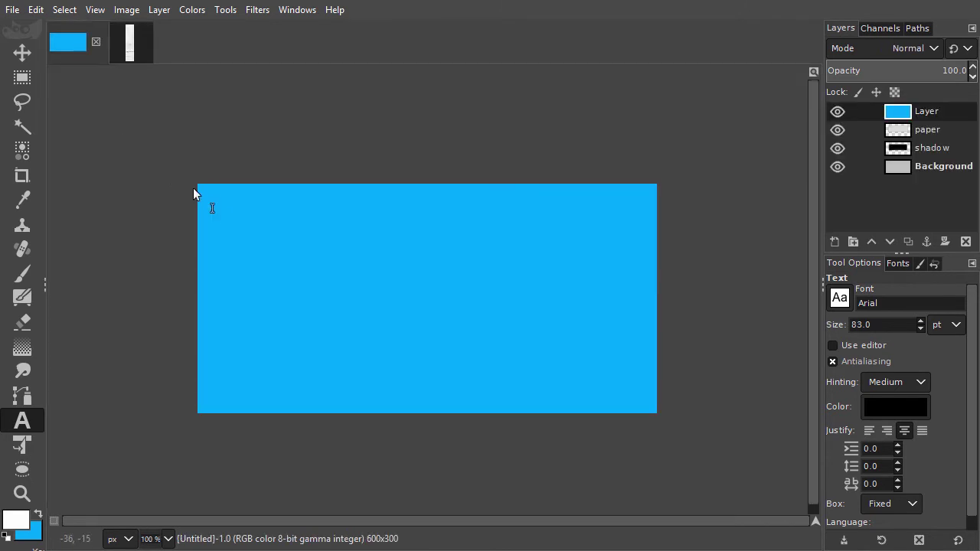
{"action": "left_click", "coordinate": [224, 206]}
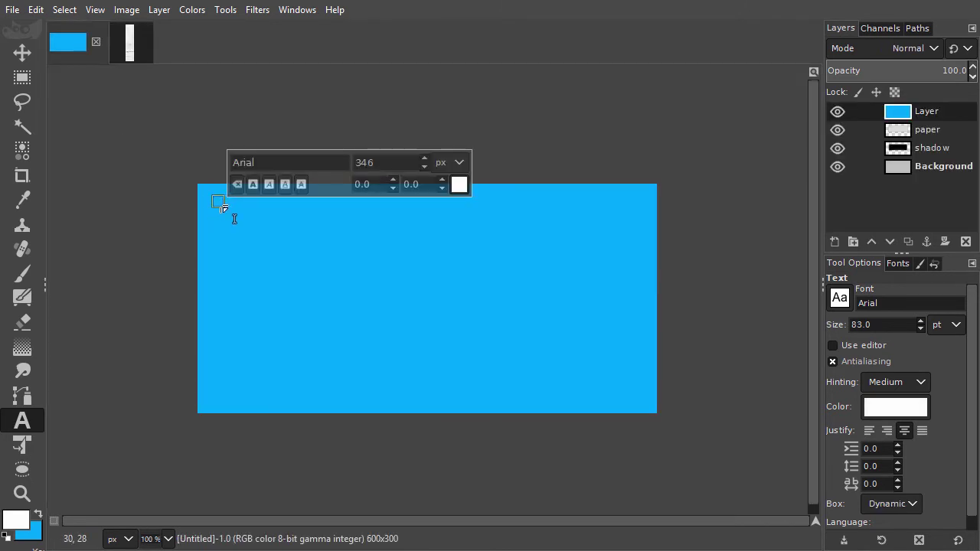
{"action": "key", "text": "ctrl+v"}
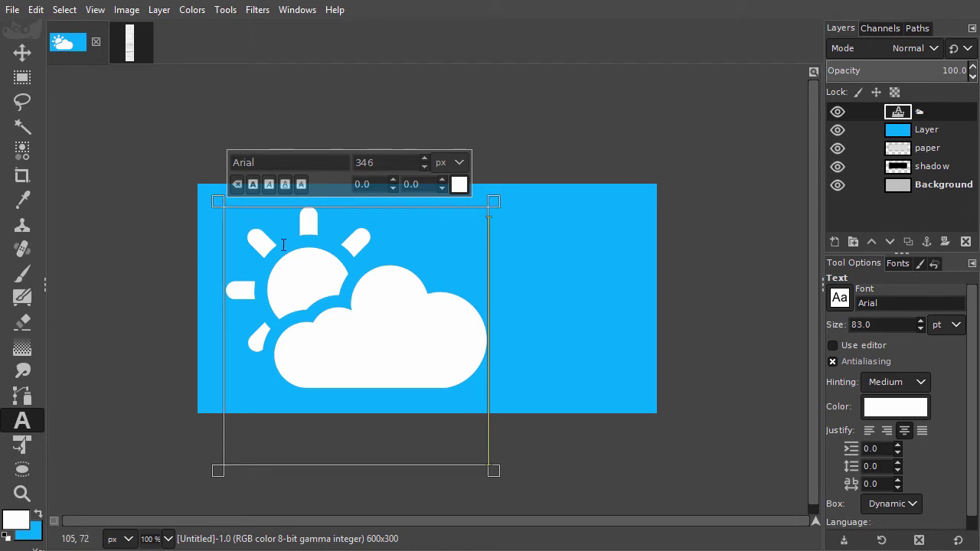
{"action": "left_click_drag", "start_coordinate": [310, 268], "coordinate": [378, 270]}
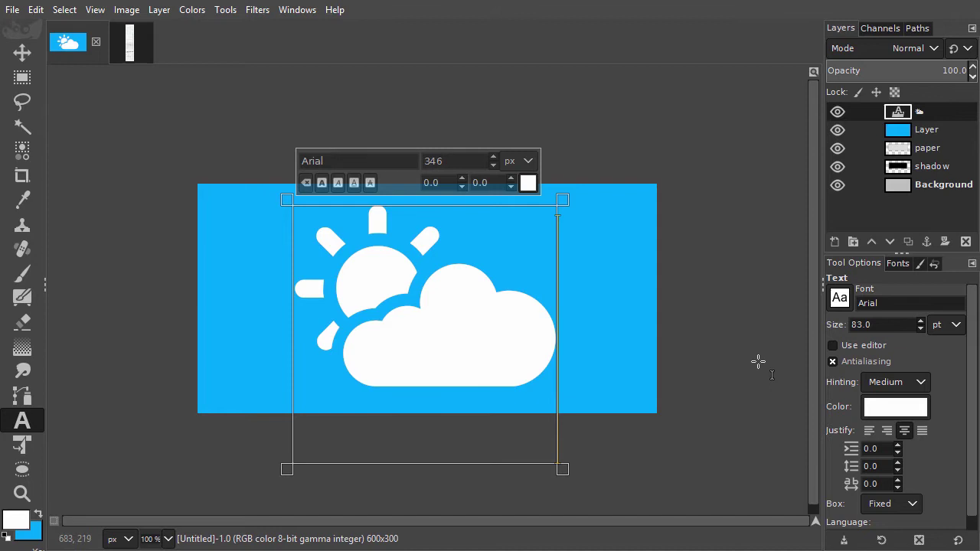
Step: Recolour the glyph text to the background's blue 00a8fc, sampled with the eyedropper
{"action": "left_click", "coordinate": [886, 408]}
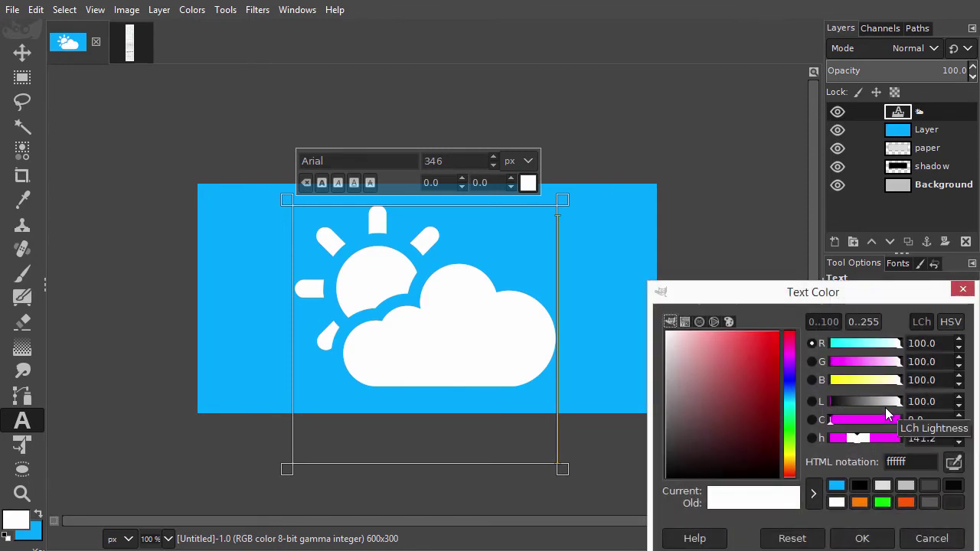
{"action": "left_click_drag", "start_coordinate": [868, 299], "coordinate": [868, 270]}
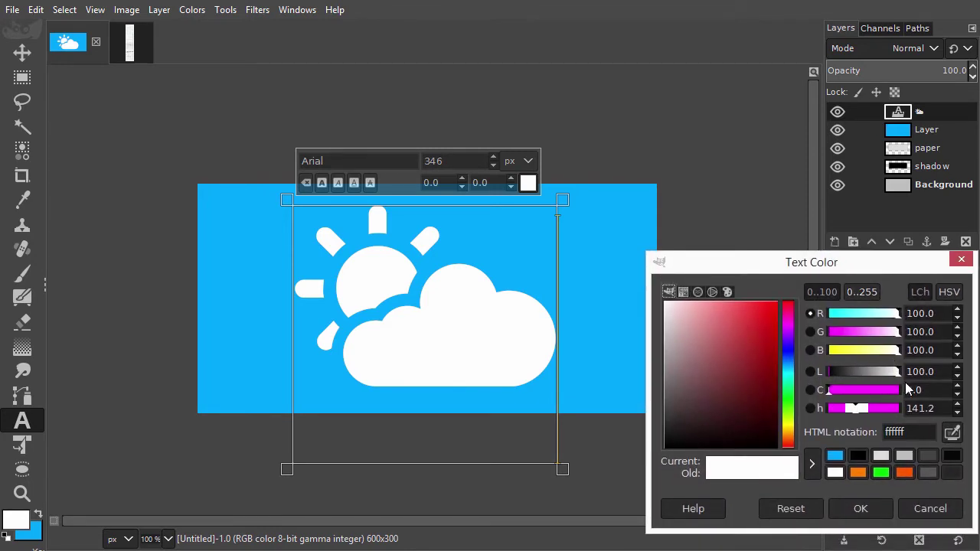
{"action": "left_click", "coordinate": [952, 434]}
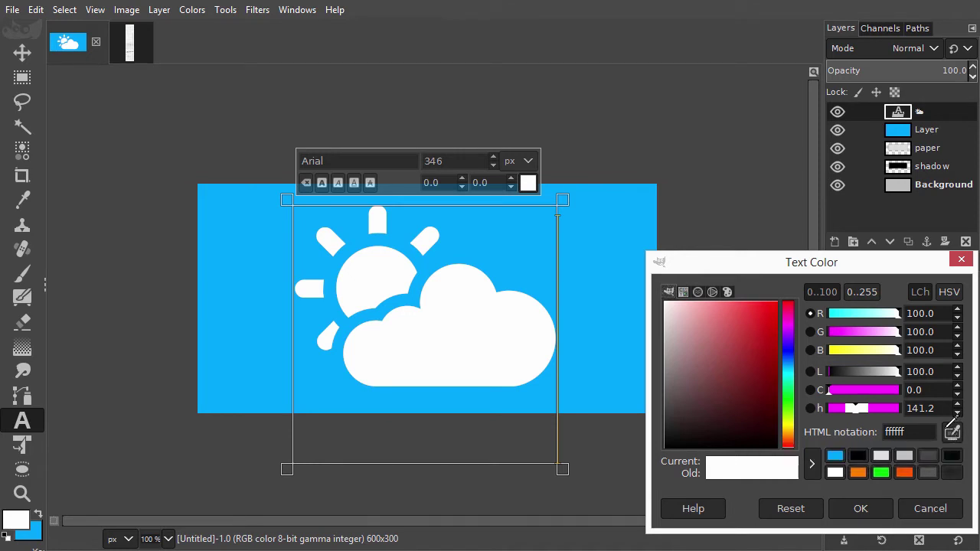
{"action": "left_click", "coordinate": [615, 285]}
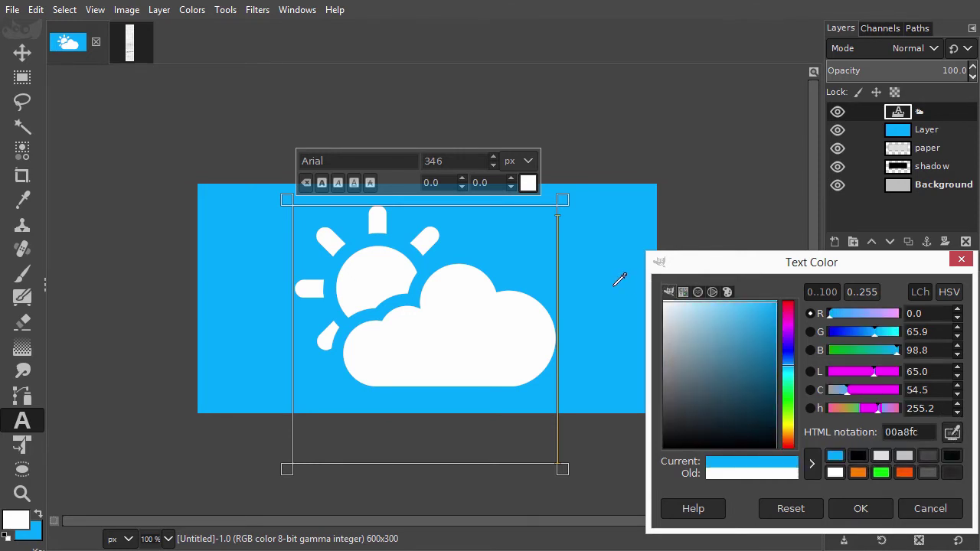
{"action": "left_click", "coordinate": [861, 510]}
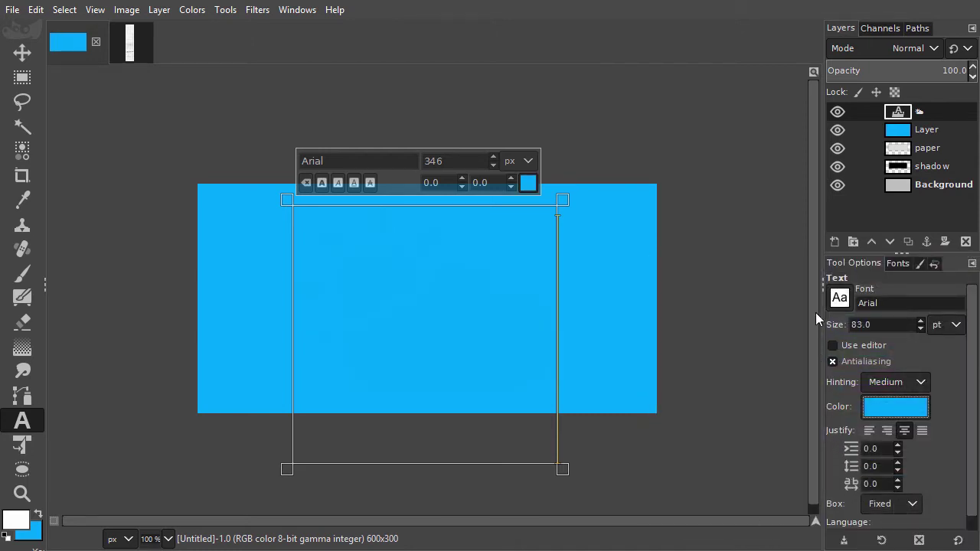
Step: Add a transparent layer above the blue background and load the glyph's outline as a selection
{"action": "left_click", "coordinate": [881, 132]}
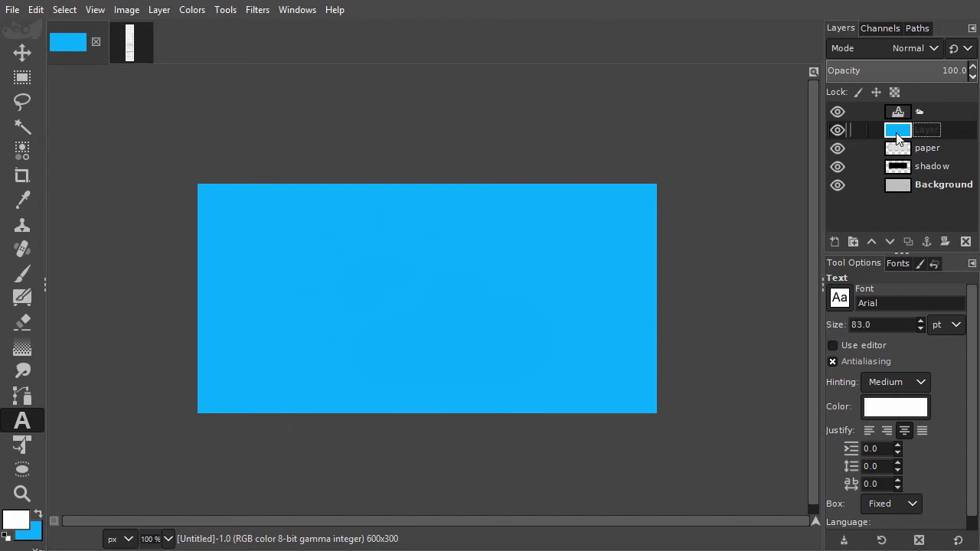
{"action": "left_click", "coordinate": [835, 242]}
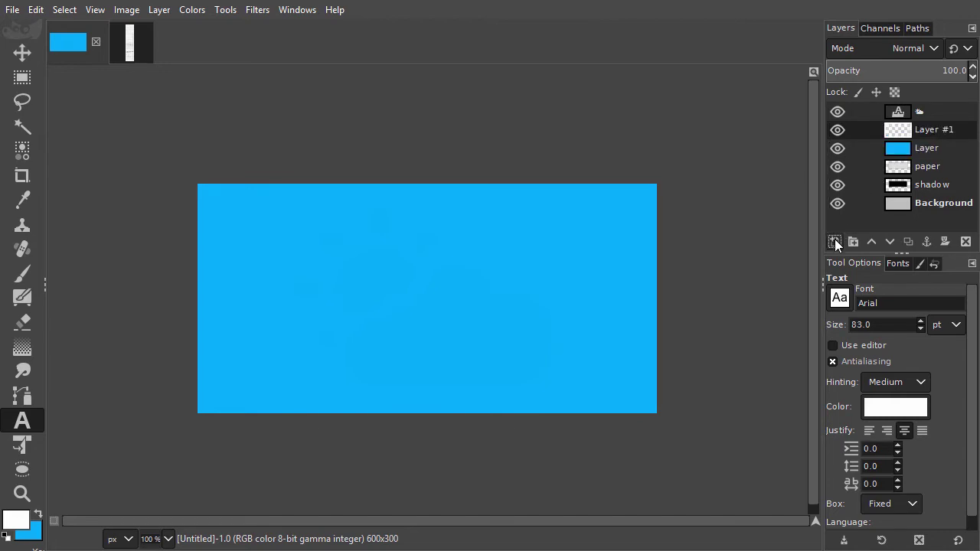
{"action": "left_click", "coordinate": [898, 113], "text": "alt"}
Step: Grow the glyph selection by 20 px and fill it white on Layer #1
{"action": "left_click", "coordinate": [64, 10]}
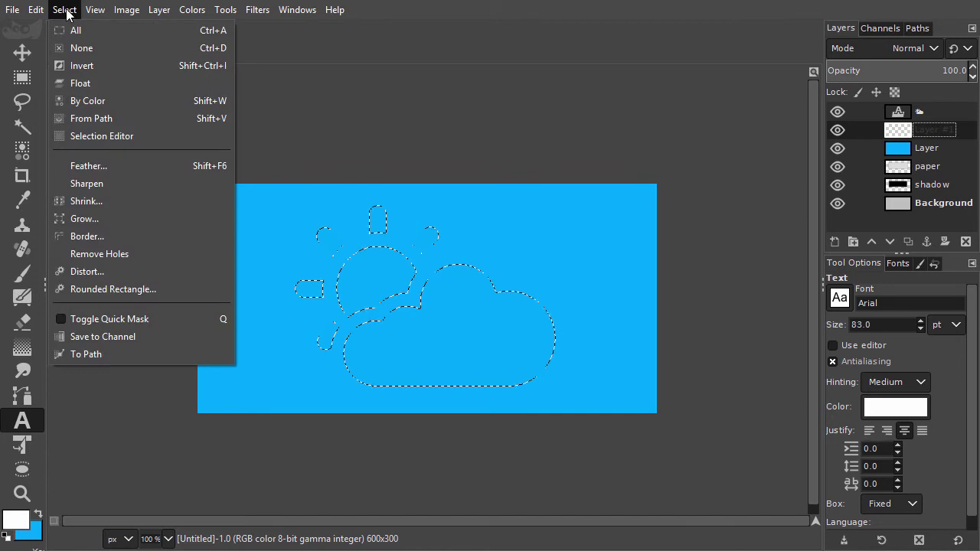
{"action": "left_click", "coordinate": [90, 217]}
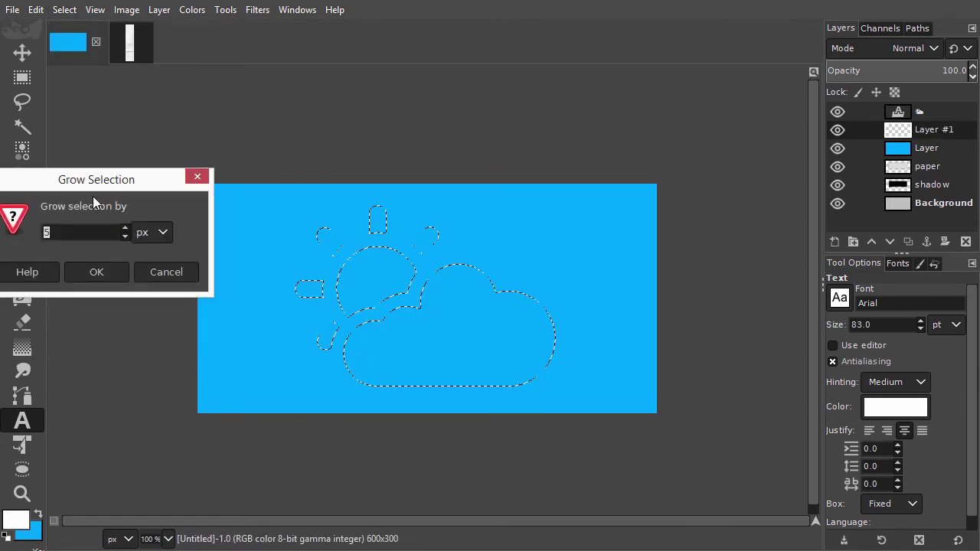
{"action": "left_click_drag", "start_coordinate": [99, 187], "coordinate": [168, 151]}
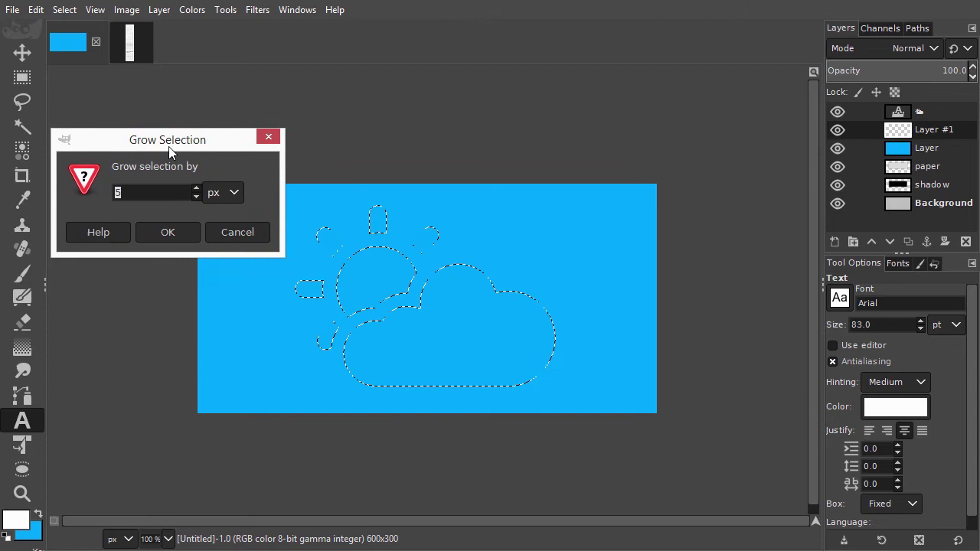
{"action": "type", "text": "20"}
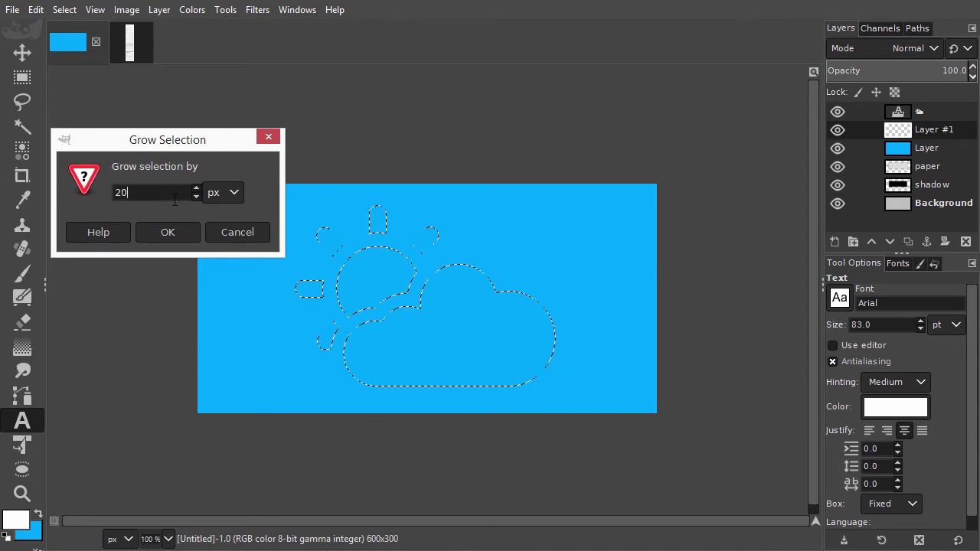
{"action": "left_click", "coordinate": [167, 232]}
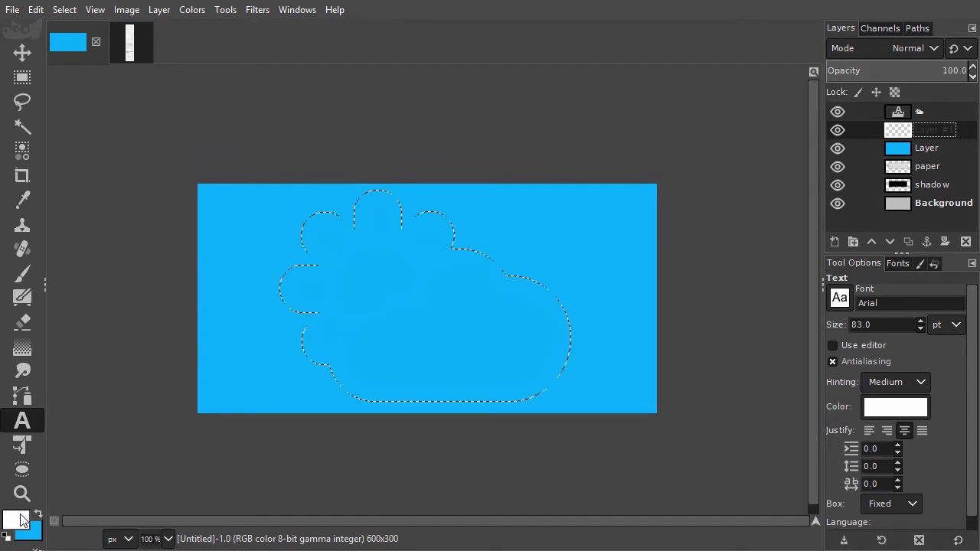
{"action": "left_click_drag", "start_coordinate": [25, 520], "coordinate": [91, 442]}
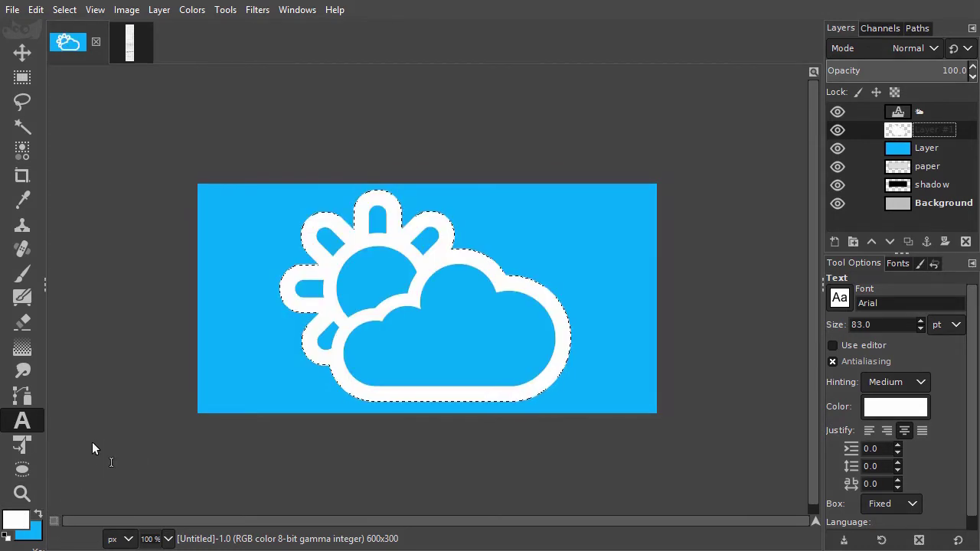
Step: Gaussian-blur the white outline at size 12.71 into a soft glow
{"action": "left_click", "coordinate": [259, 11]}
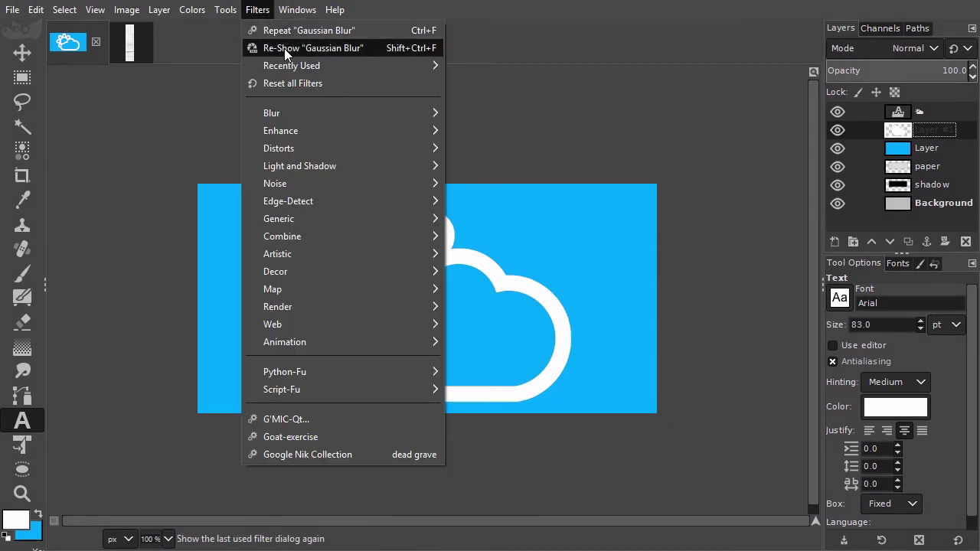
{"action": "left_click", "coordinate": [377, 47]}
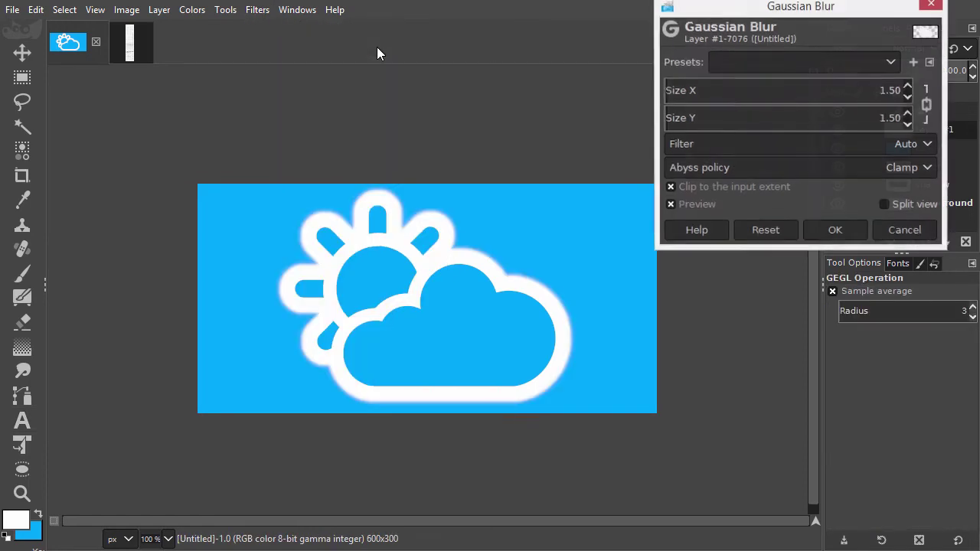
{"action": "left_click_drag", "start_coordinate": [671, 90], "coordinate": [693, 90]}
{"action": "left_click", "coordinate": [834, 230]}
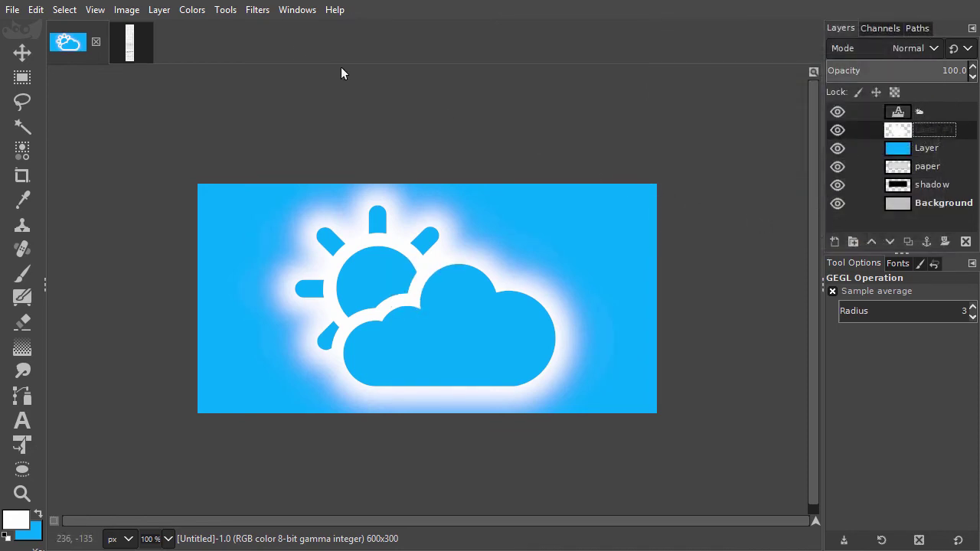
Step: Reopen the Gaussian Blur settings and cancel them without changes
{"action": "left_click", "coordinate": [258, 11]}
{"action": "left_click", "coordinate": [268, 48]}
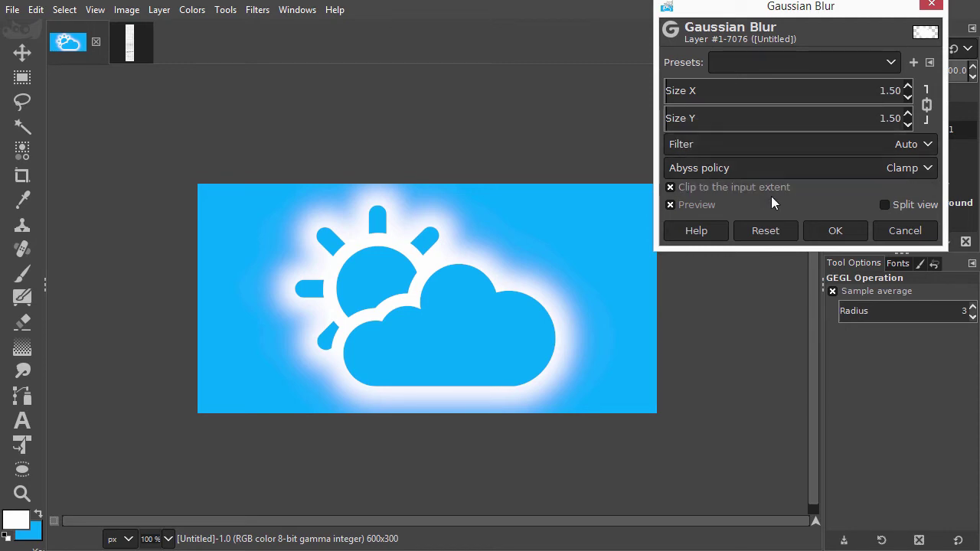
{"action": "left_click", "coordinate": [899, 230]}
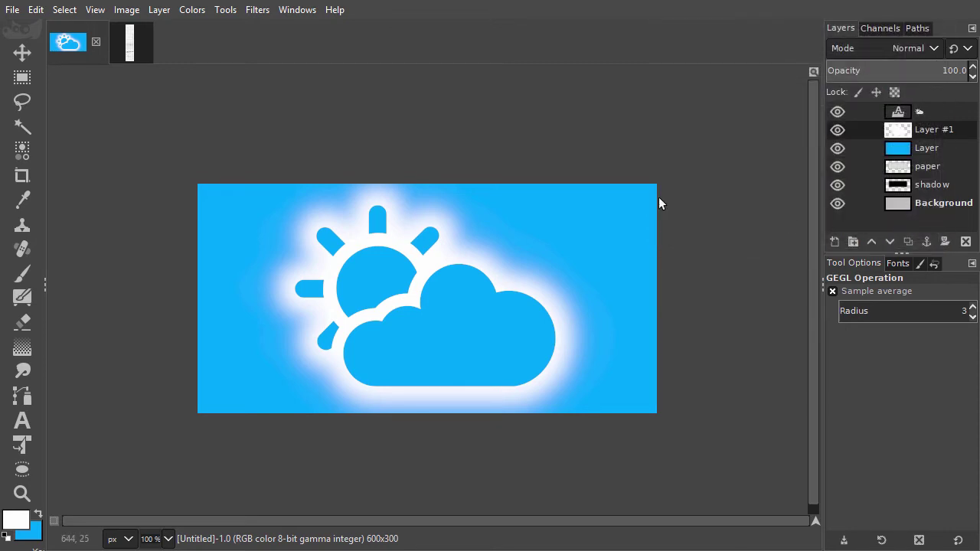
Step: Open The man on the train.xcf from the Desktop
{"action": "left_click", "coordinate": [12, 10]}
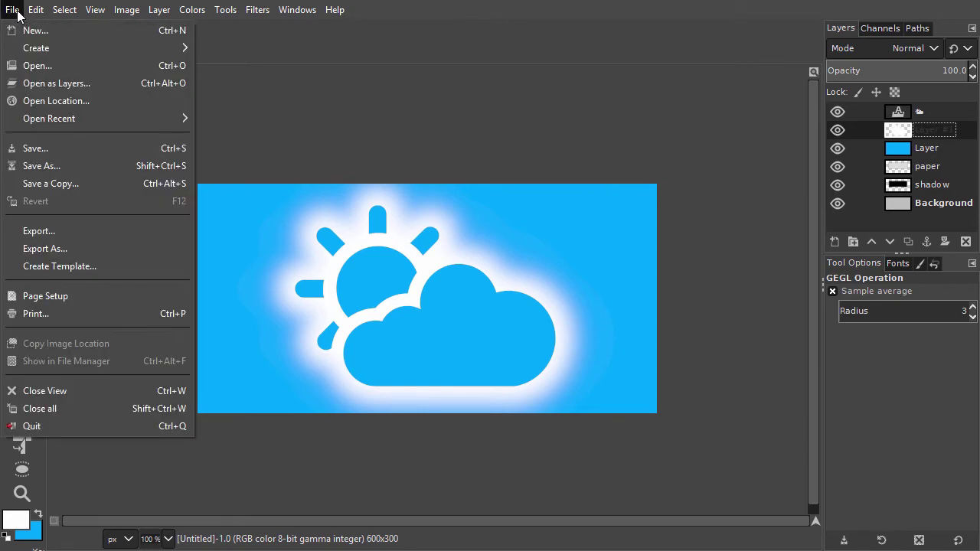
{"action": "left_click", "coordinate": [16, 69]}
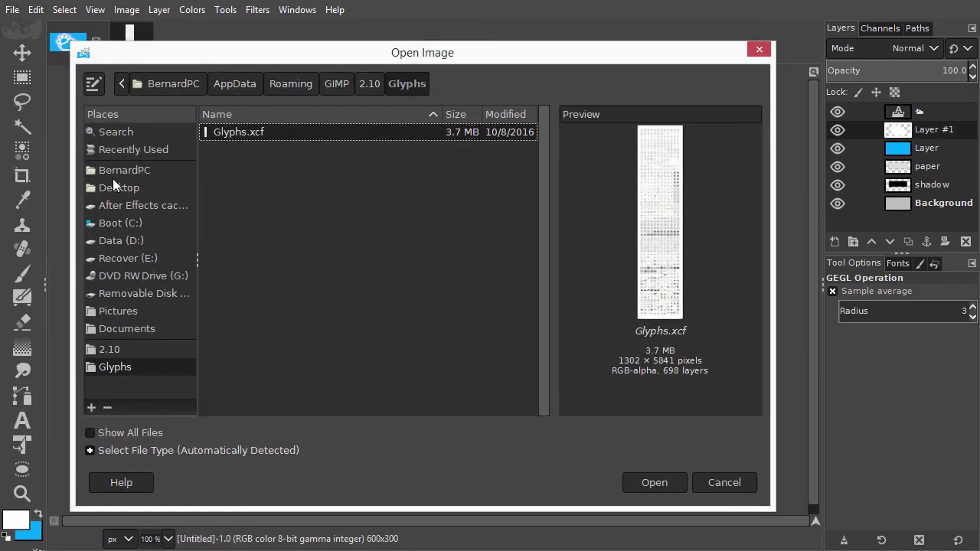
{"action": "left_click", "coordinate": [122, 188]}
{"action": "double_click", "coordinate": [239, 203]}
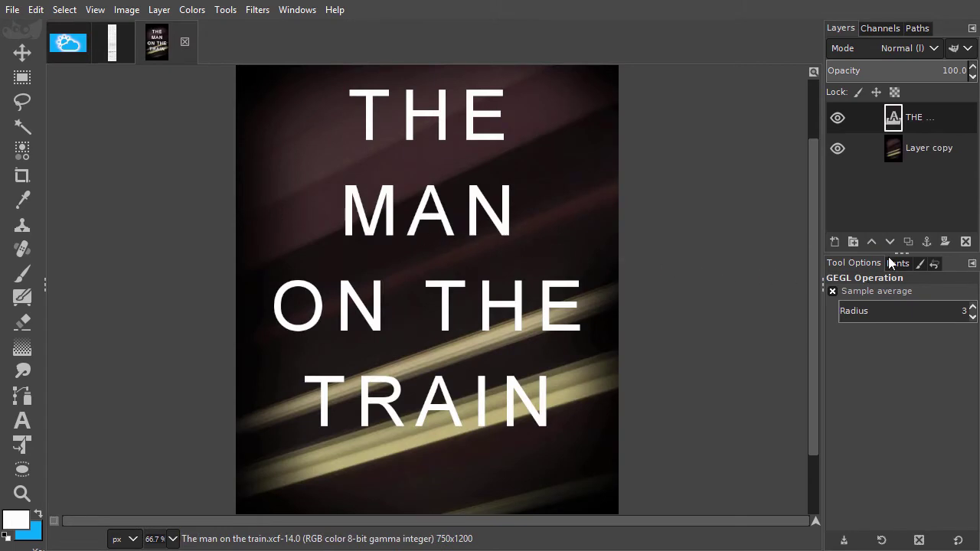
Step: Duplicate the title text layer twice and select copy #1
{"action": "left_click", "coordinate": [908, 242]}
{"action": "left_click", "coordinate": [908, 242]}
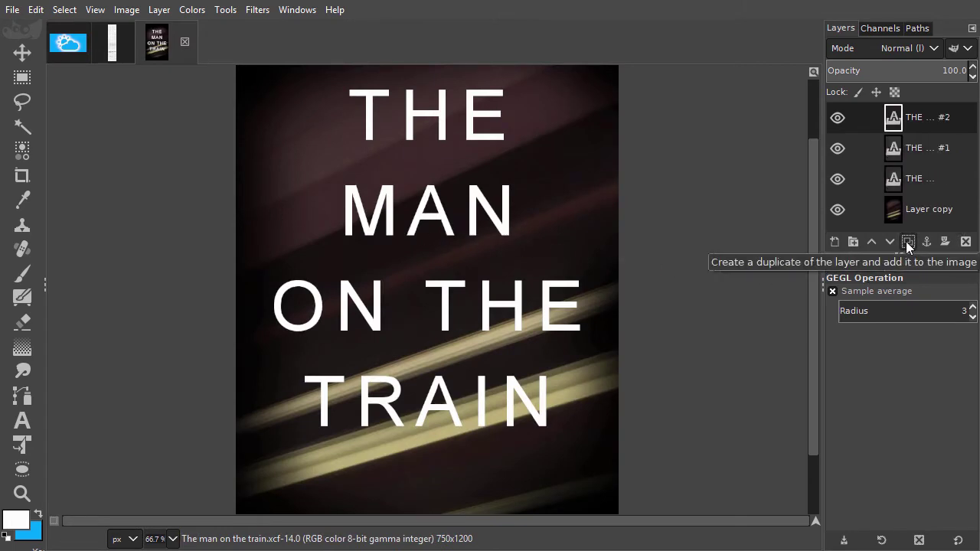
{"action": "double_click", "coordinate": [898, 150]}
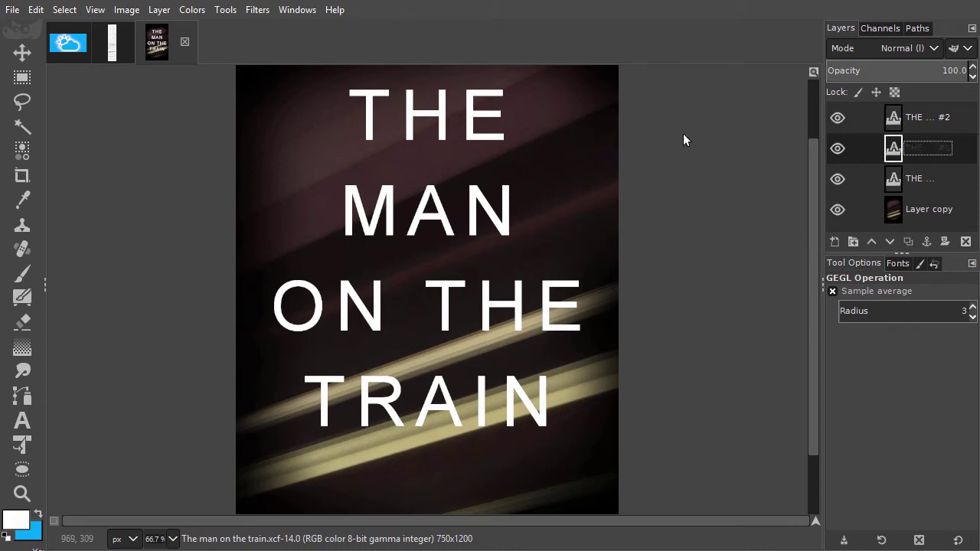
Step: Preview a horizontal-only Gaussian blur of about 71.54 × 0 on the first title copy
{"action": "left_click", "coordinate": [264, 11]}
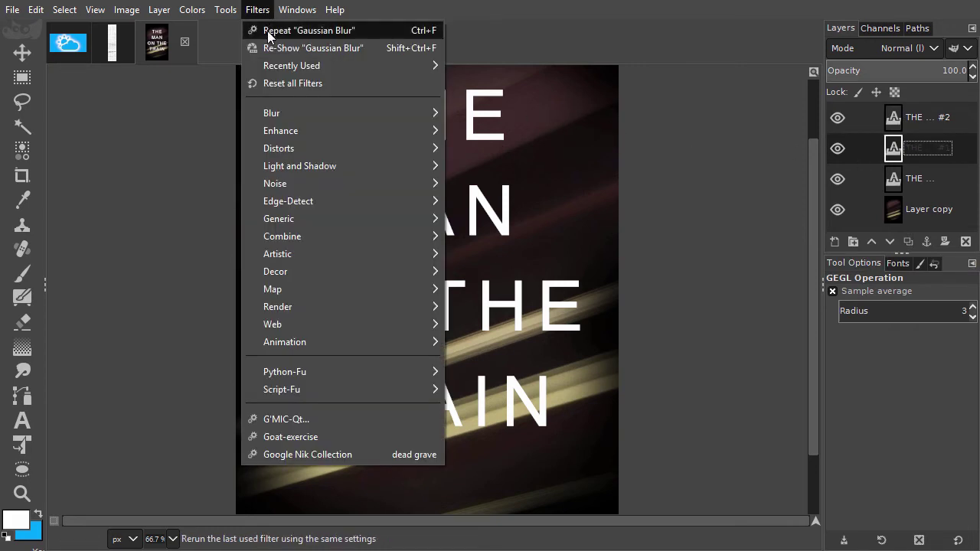
{"action": "left_click", "coordinate": [269, 44]}
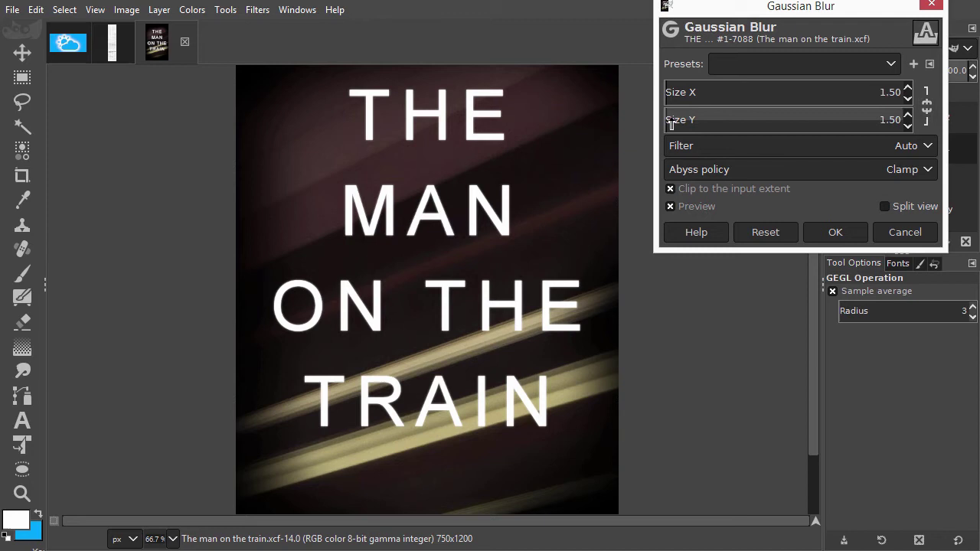
{"action": "left_click_drag", "start_coordinate": [671, 124], "coordinate": [659, 124]}
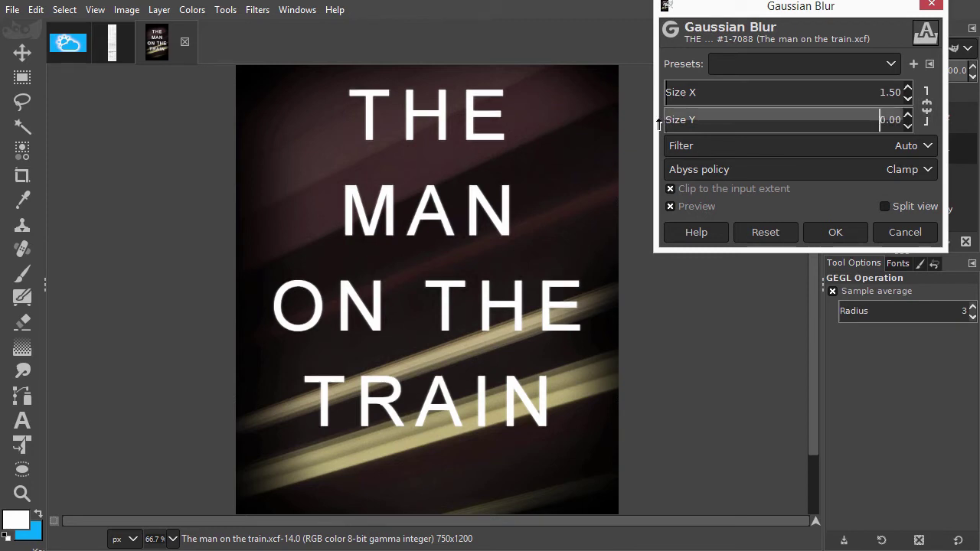
{"action": "left_click_drag", "start_coordinate": [685, 94], "coordinate": [834, 91]}
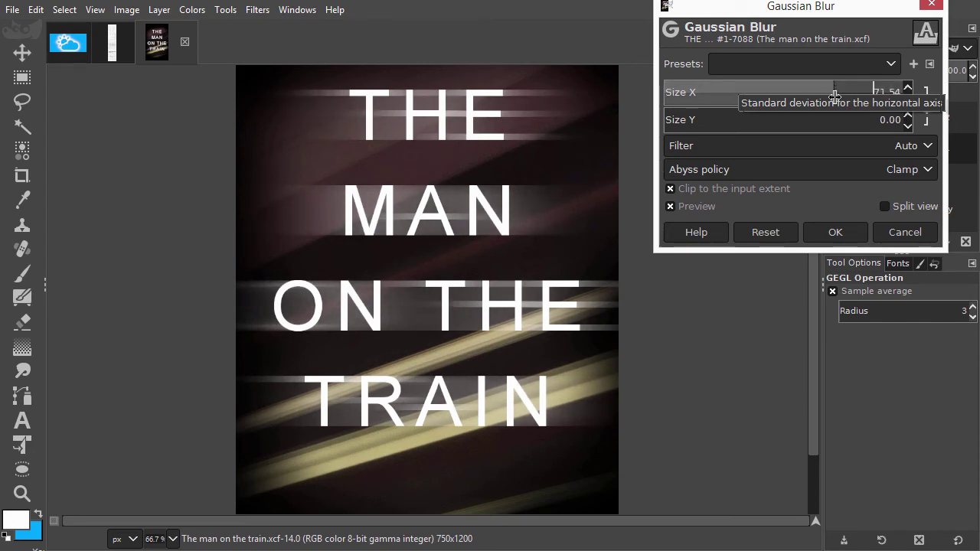
Step: Apply the sideways blur to the title copy
{"action": "left_click", "coordinate": [842, 235]}
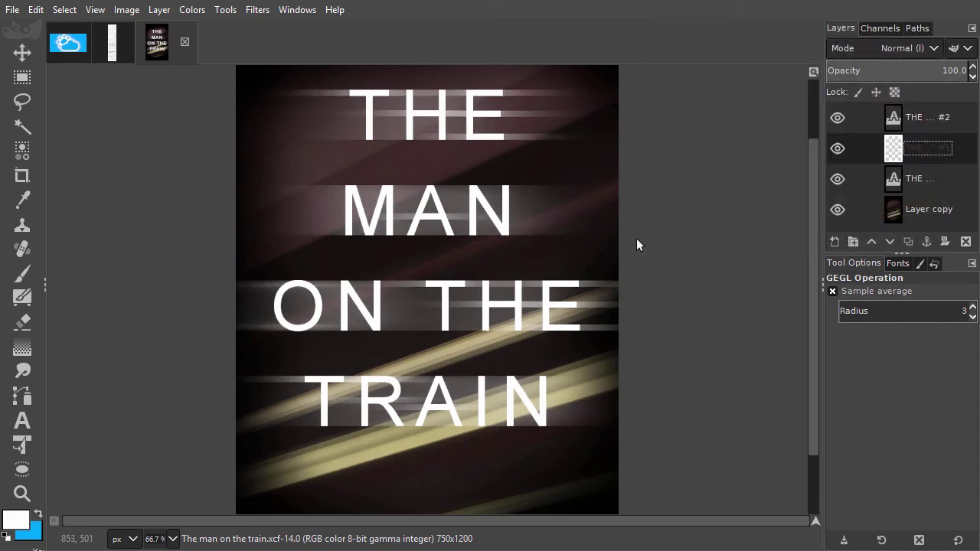
{"action": "scroll", "coordinate": [432, 216], "scroll_direction": "up", "scroll_amount": 1}
{"action": "scroll", "coordinate": [436, 199], "scroll_direction": "down", "scroll_amount": 2}
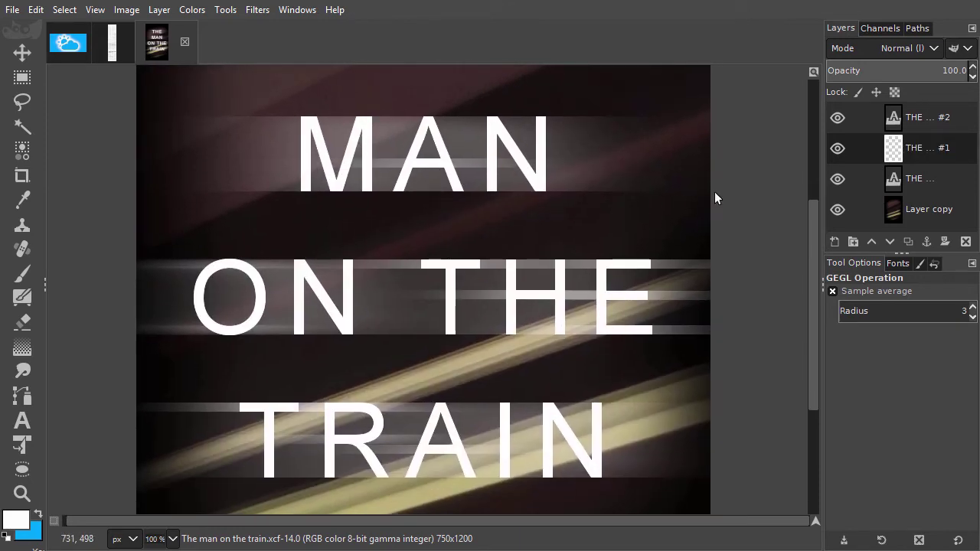
Step: Give the original title text a 4.50 horizontal Gaussian blur and lower its layer opacity
{"action": "double_click", "coordinate": [917, 178]}
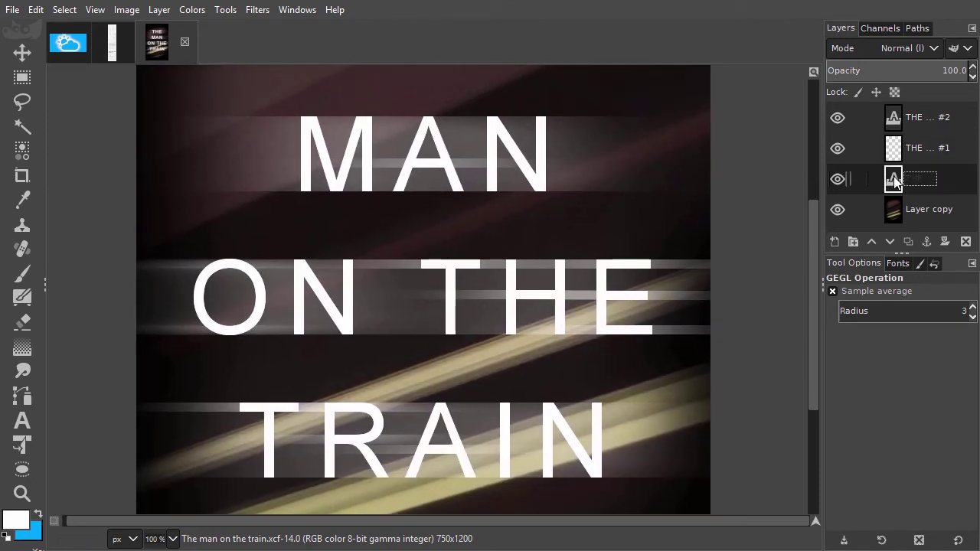
{"action": "left_click", "coordinate": [259, 10]}
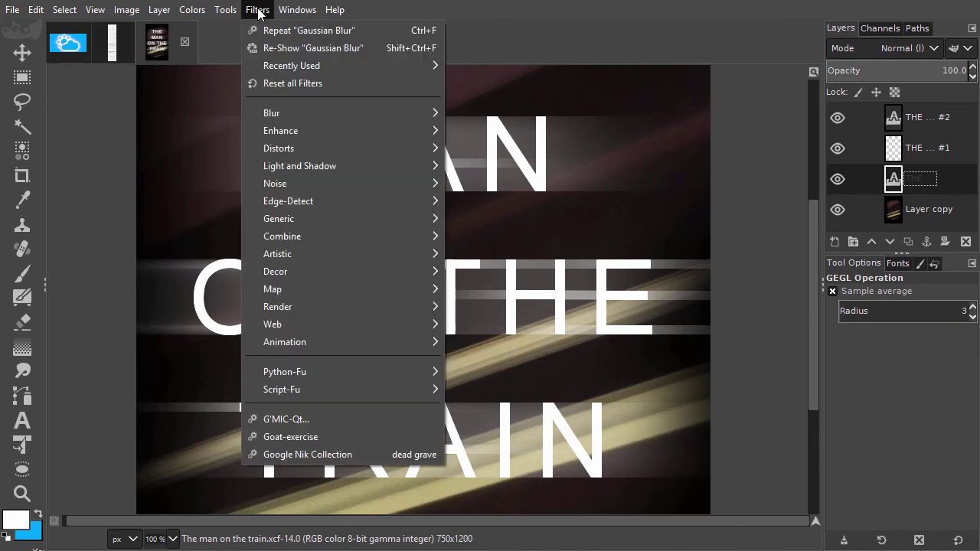
{"action": "left_click", "coordinate": [282, 48]}
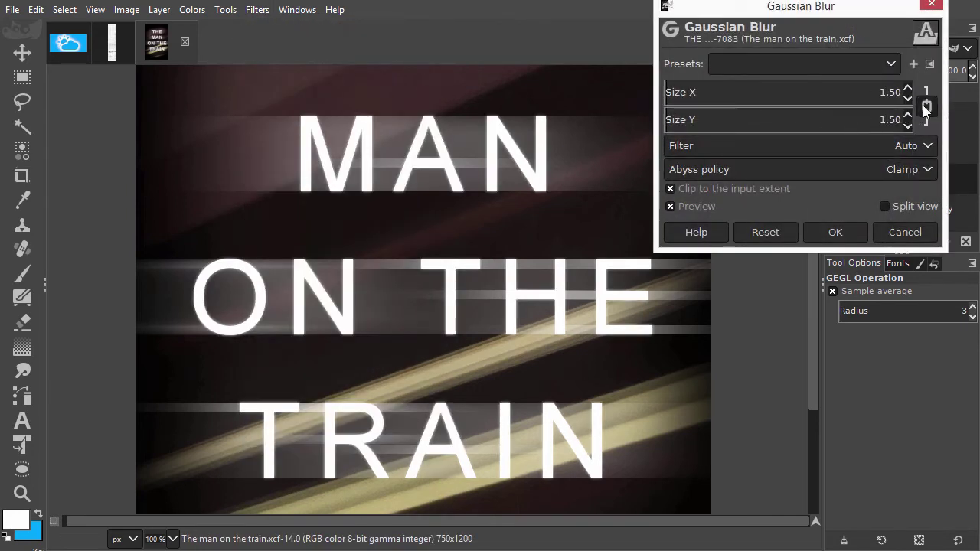
{"action": "scroll", "coordinate": [679, 94], "scroll_direction": "up", "scroll_amount": 2}
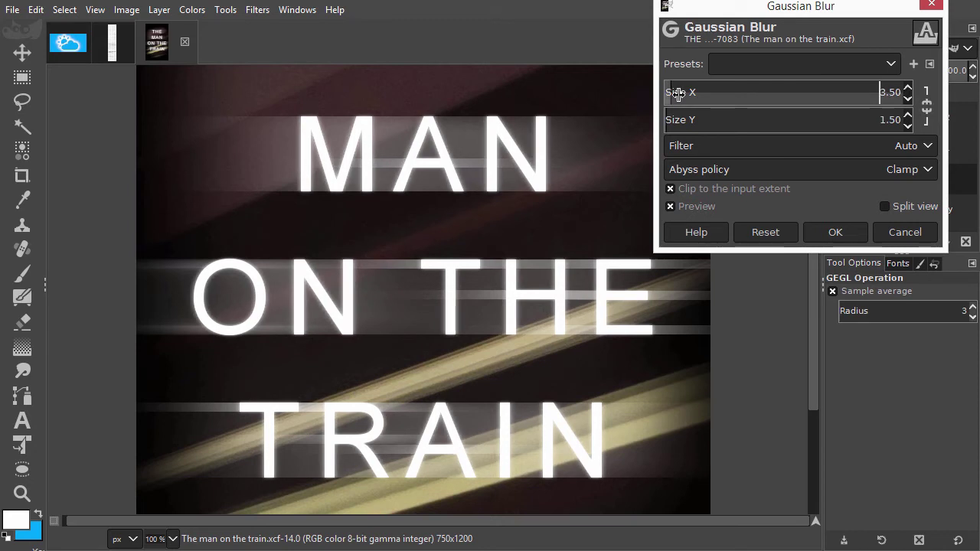
{"action": "scroll", "coordinate": [679, 94], "scroll_direction": "up", "scroll_amount": 1}
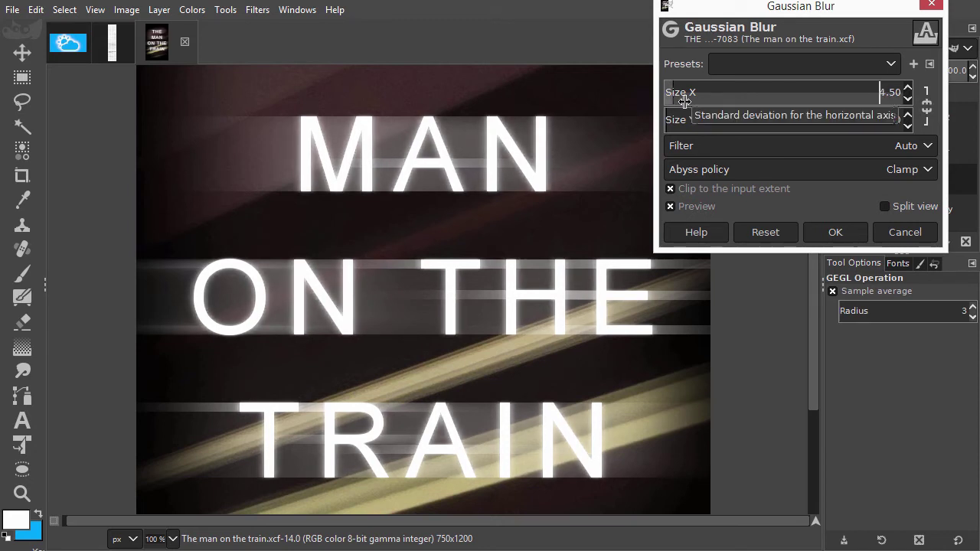
{"action": "left_click", "coordinate": [834, 232]}
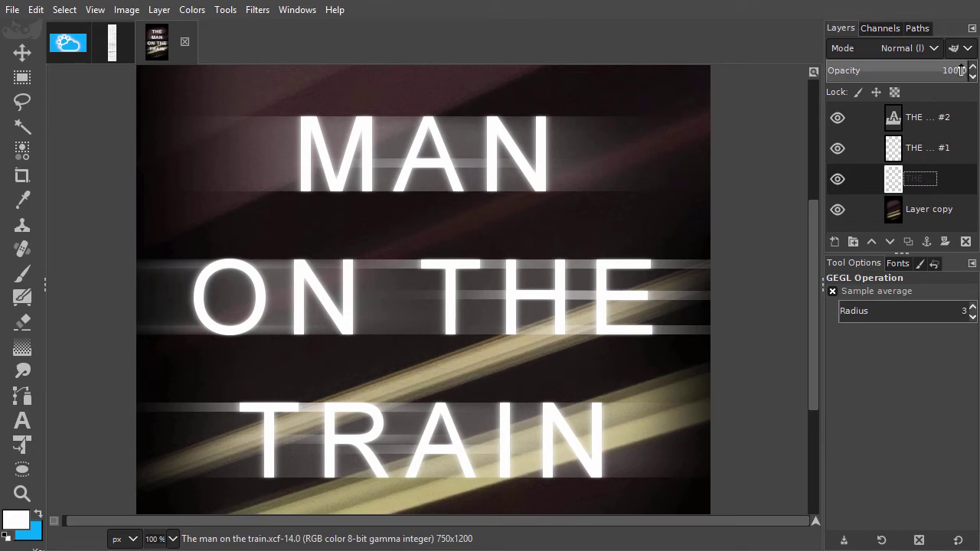
{"action": "mouse_move", "coordinate": [965, 69]}
{"action": "left_mouse_down"}
{"action": "mouse_move", "coordinate": [831, 71]}
{"action": "mouse_move", "coordinate": [975, 75]}
{"action": "left_mouse_up"}
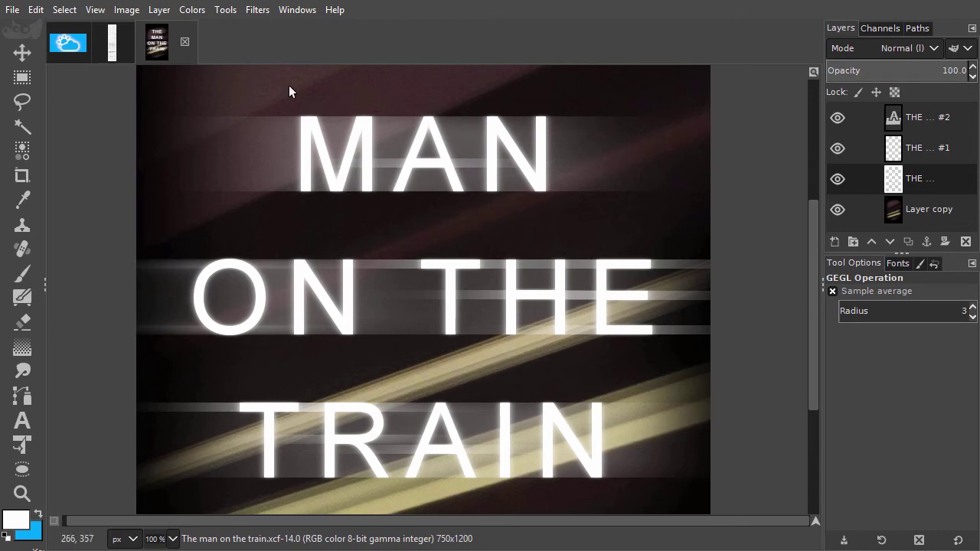
Step: Open the Wood.jpg log-wall photo (1000×667) alongside the poster
{"action": "left_click", "coordinate": [13, 10]}
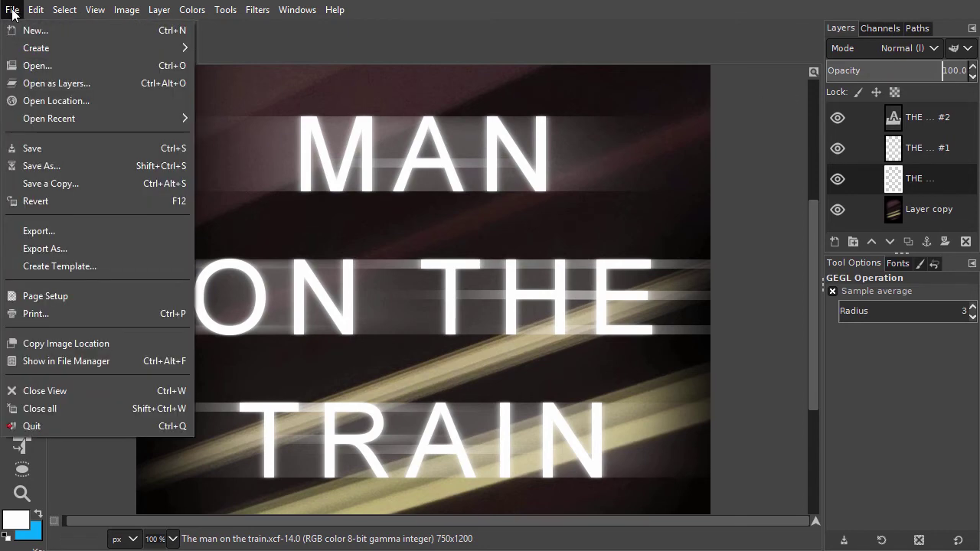
{"action": "left_click", "coordinate": [32, 64]}
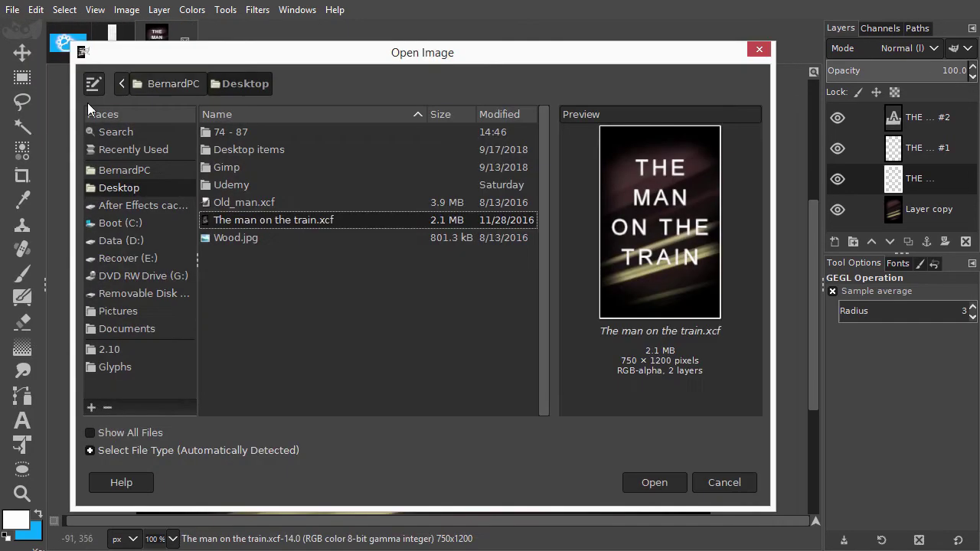
{"action": "double_click", "coordinate": [226, 236]}
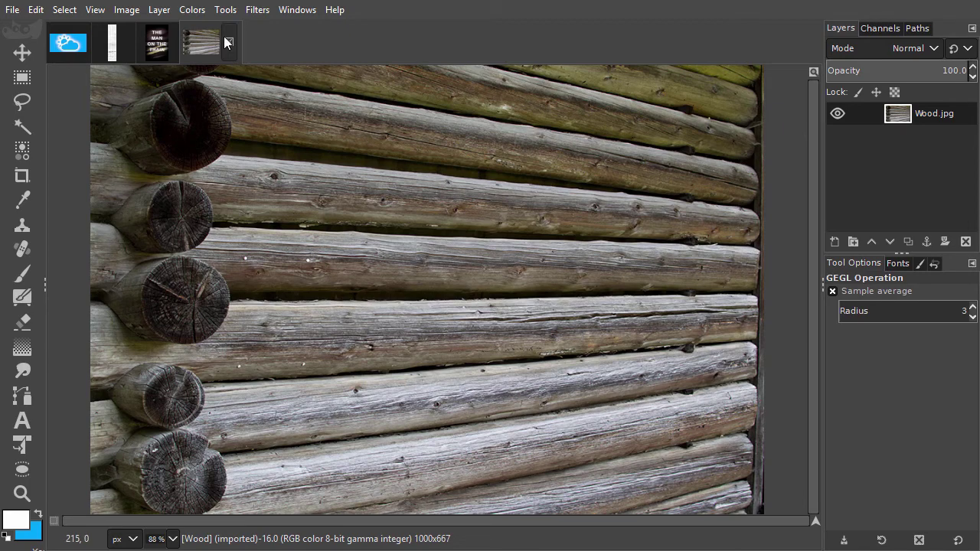
{"action": "left_click", "coordinate": [225, 9]}
Step: Choose the Blur / Sharpen tool with Convolve Type set to Blur
{"action": "mouse_move", "coordinate": [253, 49]}
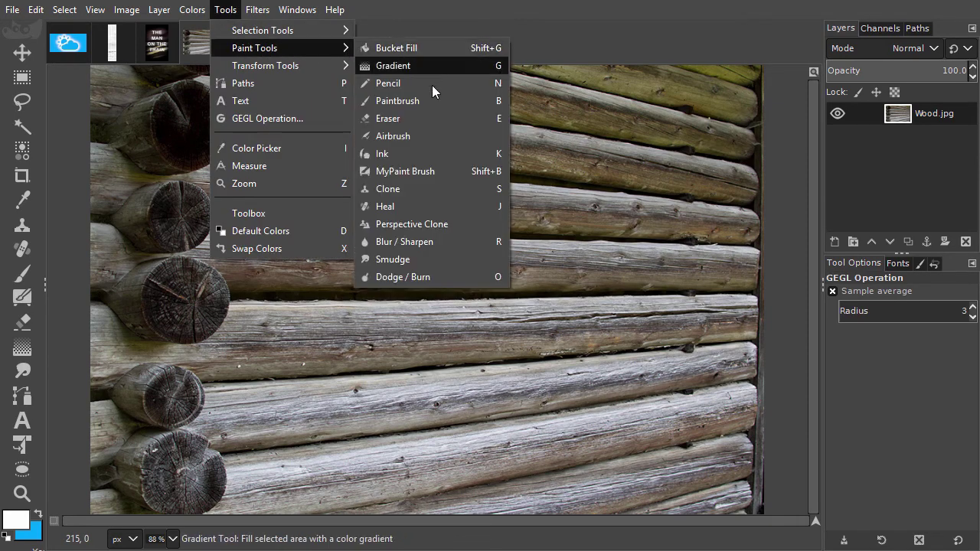
{"action": "left_click", "coordinate": [471, 242]}
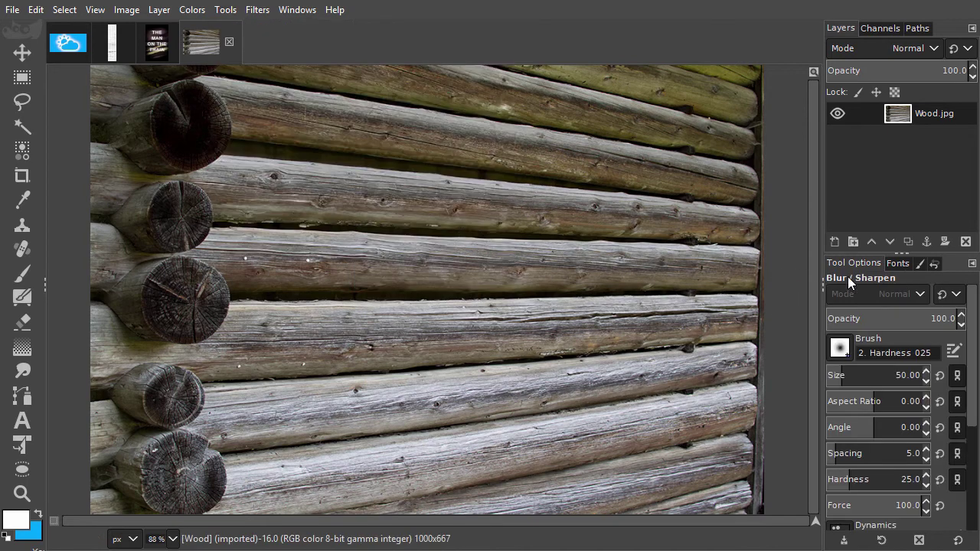
{"action": "left_click_drag", "start_coordinate": [902, 256], "coordinate": [902, 205]}
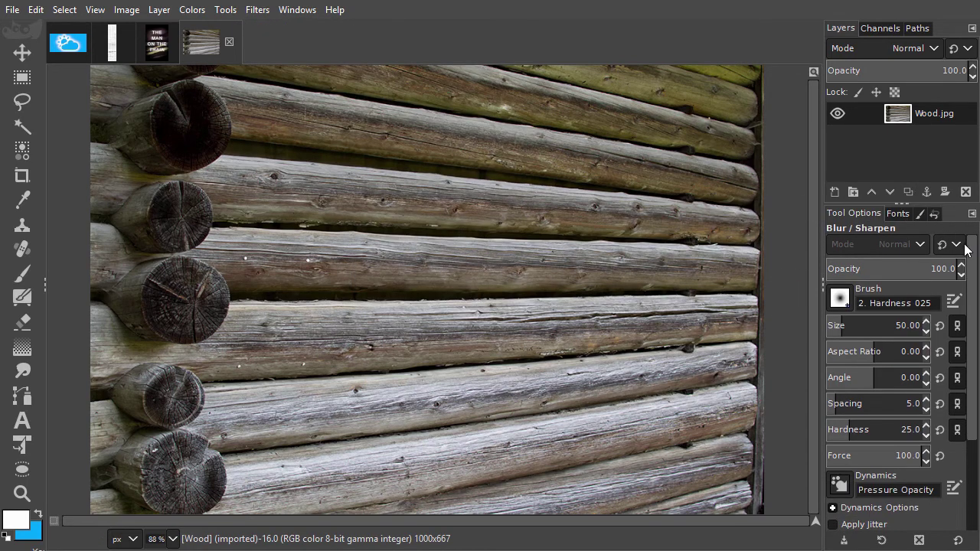
{"action": "scroll", "coordinate": [949, 383], "scroll_direction": "down", "scroll_amount": 5}
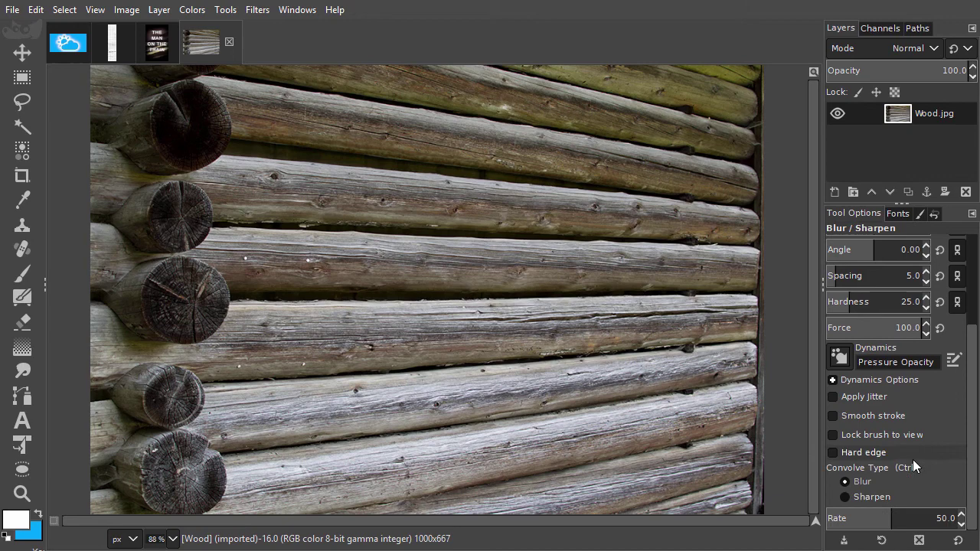
{"action": "left_click", "coordinate": [847, 497]}
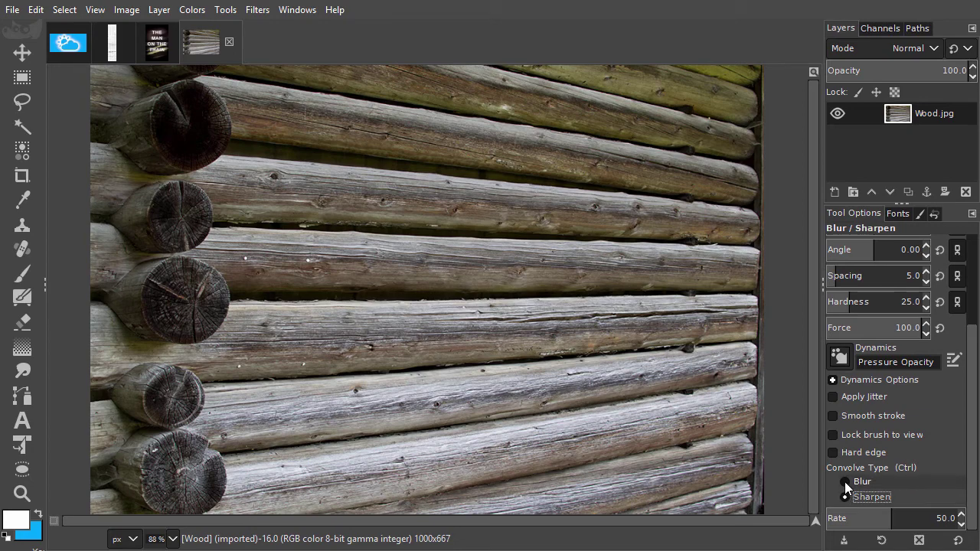
{"action": "left_click", "coordinate": [845, 481]}
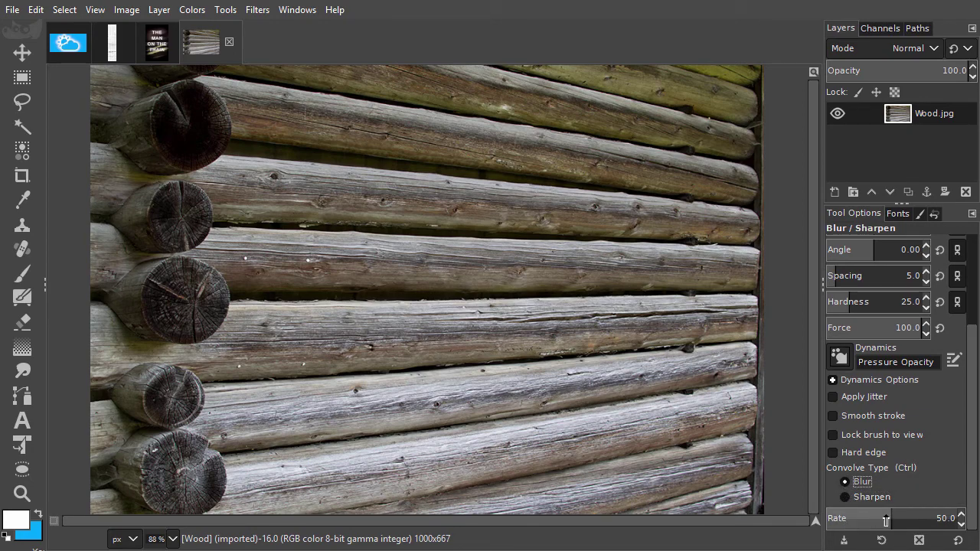
Step: Set Rate 69 and brush size about 830, then blur the logs across the photo's middle
{"action": "mouse_move", "coordinate": [892, 515]}
{"action": "left_mouse_down"}
{"action": "mouse_move", "coordinate": [959, 518]}
{"action": "mouse_move", "coordinate": [977, 404]}
{"action": "left_mouse_up"}
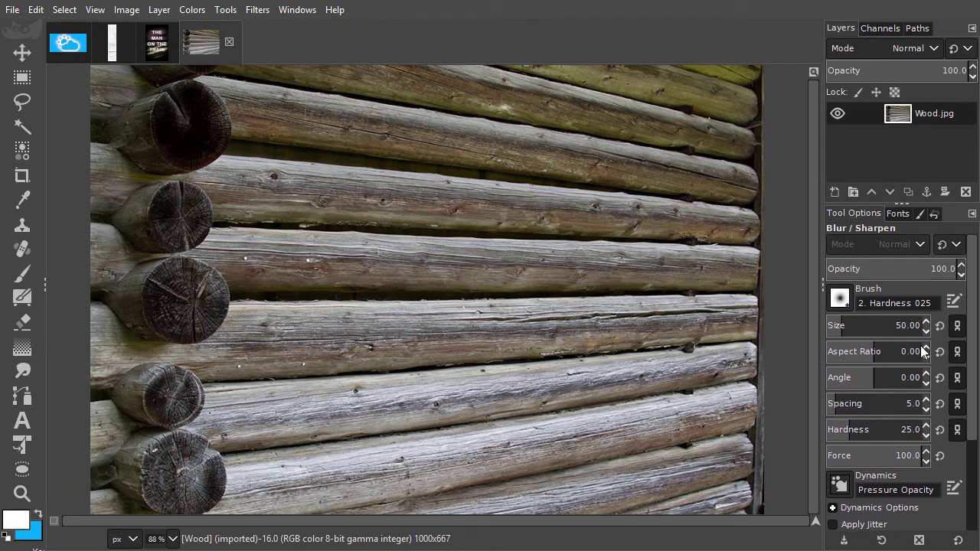
{"action": "left_click", "coordinate": [884, 325]}
{"action": "left_click_drag", "start_coordinate": [884, 325], "coordinate": [912, 320]}
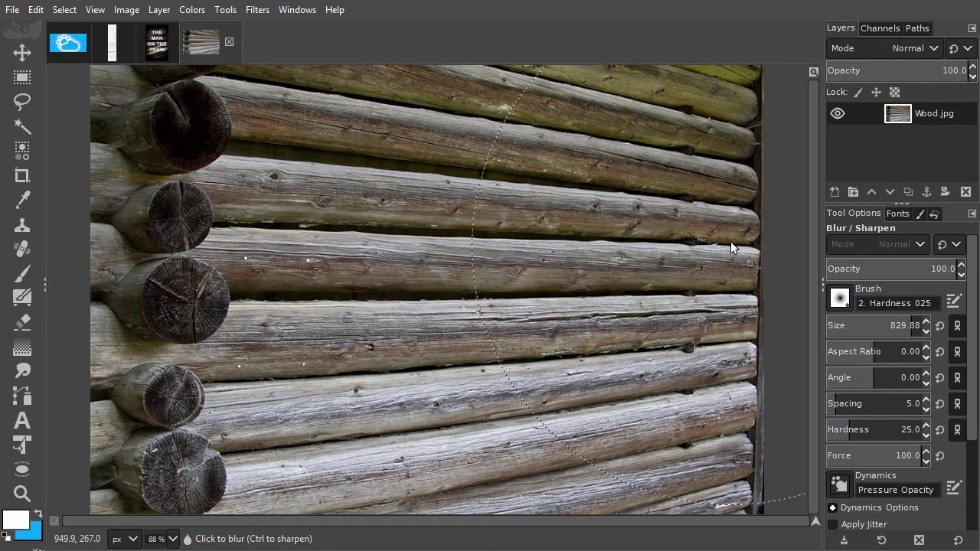
{"action": "mouse_move", "coordinate": [705, 171]}
{"action": "left_mouse_down"}
{"action": "mouse_move", "coordinate": [688, 439]}
{"action": "mouse_move", "coordinate": [639, 243]}
{"action": "mouse_move", "coordinate": [569, 89]}
{"action": "mouse_move", "coordinate": [541, 413]}
{"action": "left_mouse_up"}
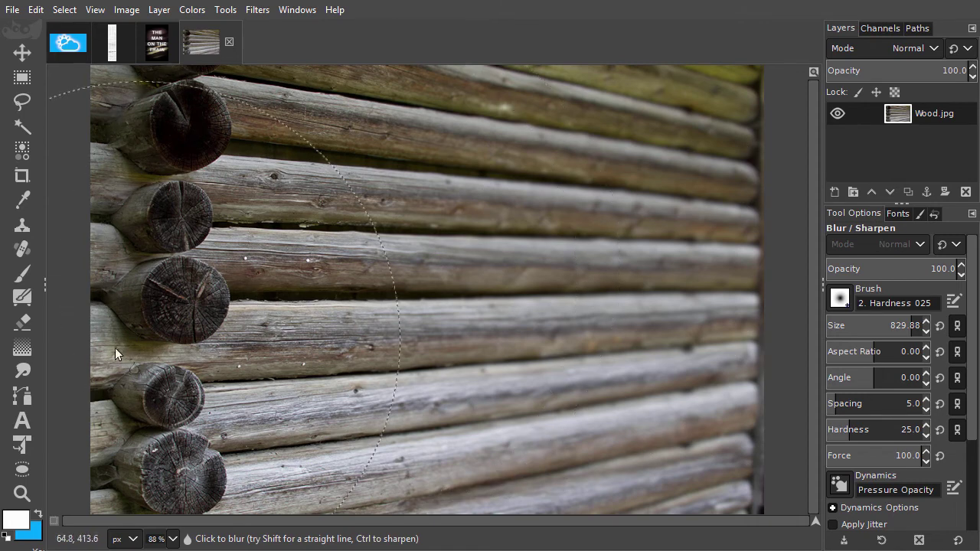
Step: Open Old_man.xcf, fade the smudged top layer to about half opacity, then hide it
{"action": "left_click", "coordinate": [23, 371]}
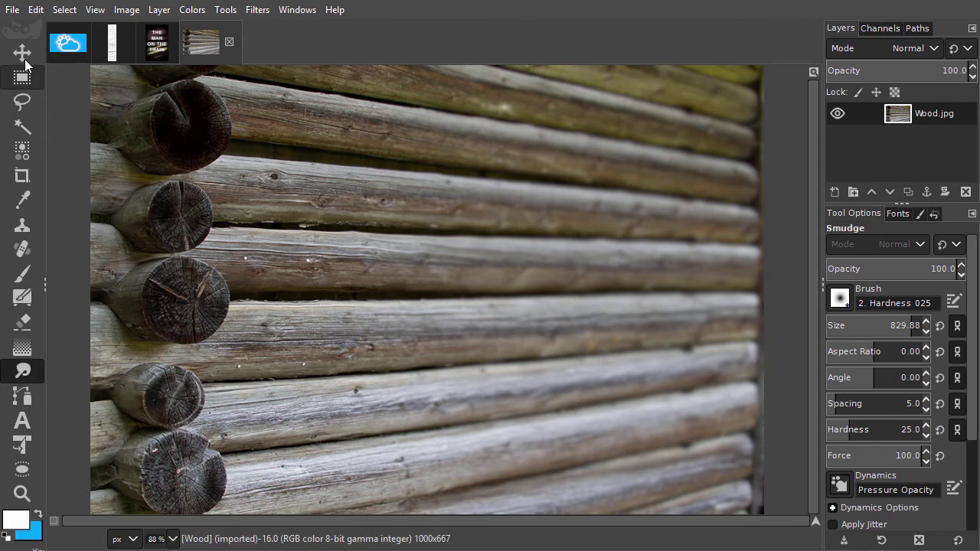
{"action": "left_click", "coordinate": [12, 9]}
{"action": "left_click", "coordinate": [34, 66]}
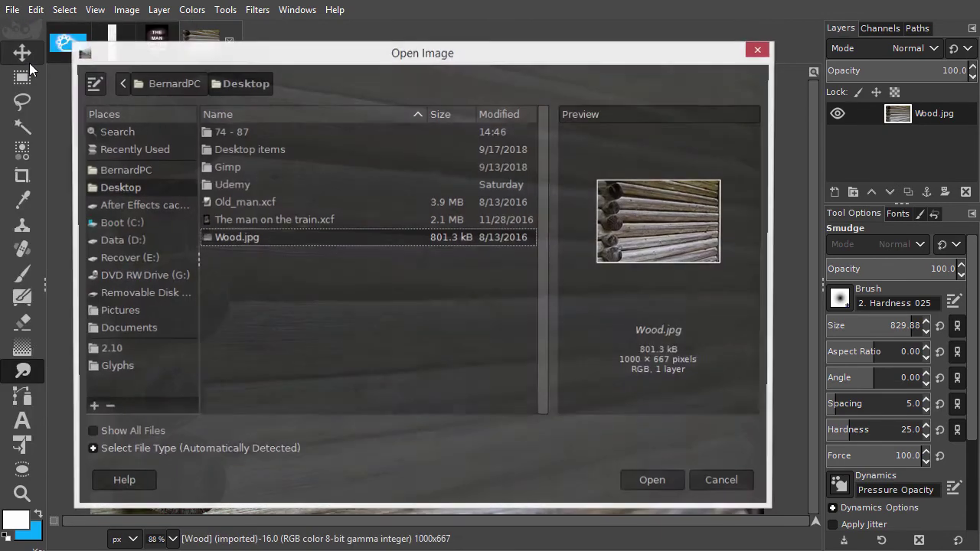
{"action": "double_click", "coordinate": [237, 202]}
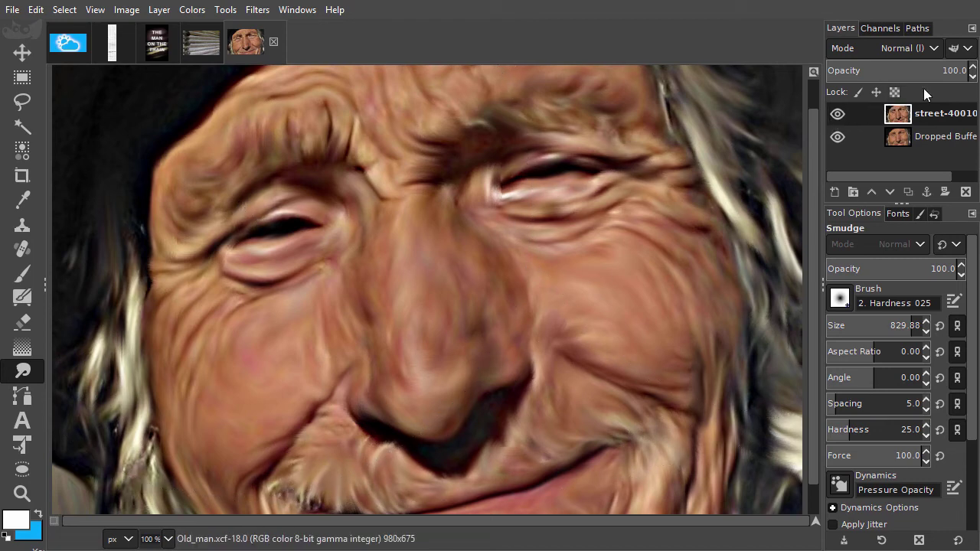
{"action": "mouse_move", "coordinate": [957, 70]}
{"action": "left_mouse_down"}
{"action": "mouse_move", "coordinate": [904, 71]}
{"action": "mouse_move", "coordinate": [974, 70]}
{"action": "left_mouse_up"}
{"action": "left_click", "coordinate": [838, 115]}
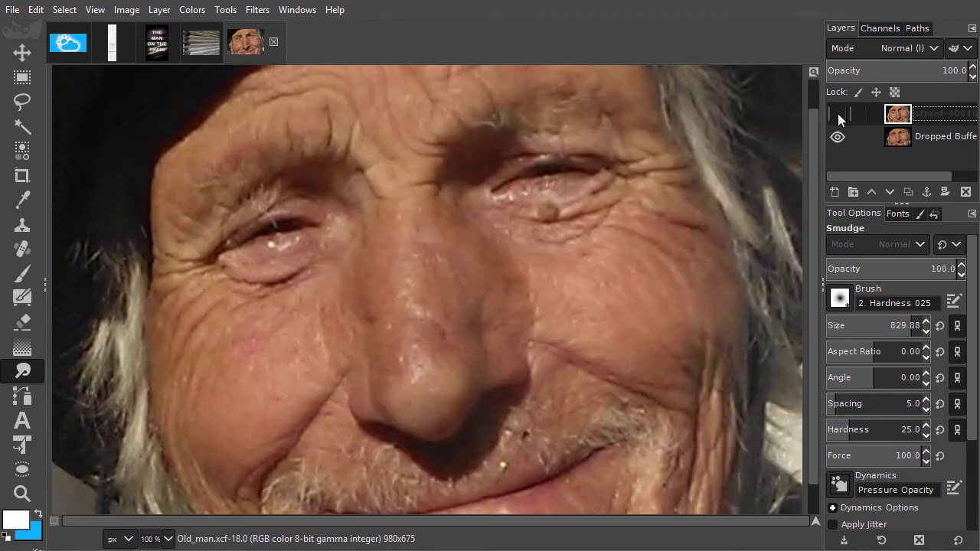
Step: On the Dropped Buffer layer, set Unsharp Mask to radius about 20.213 and amount 1.25
{"action": "left_click", "coordinate": [899, 139]}
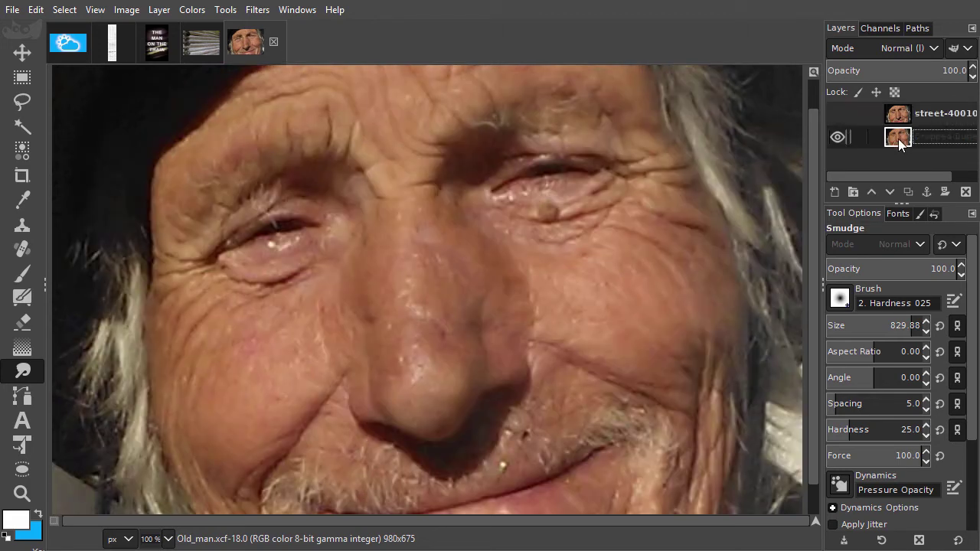
{"action": "left_click", "coordinate": [258, 10]}
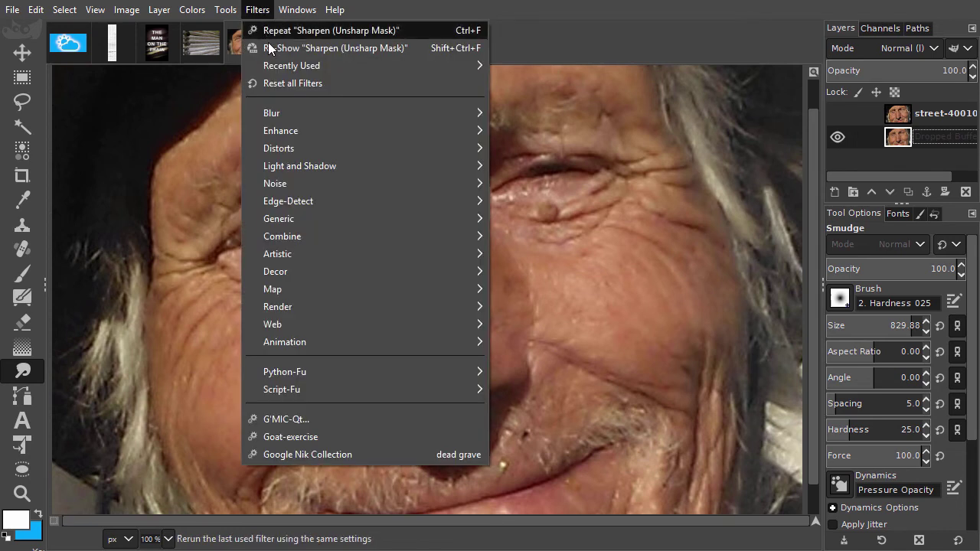
{"action": "mouse_move", "coordinate": [434, 135]}
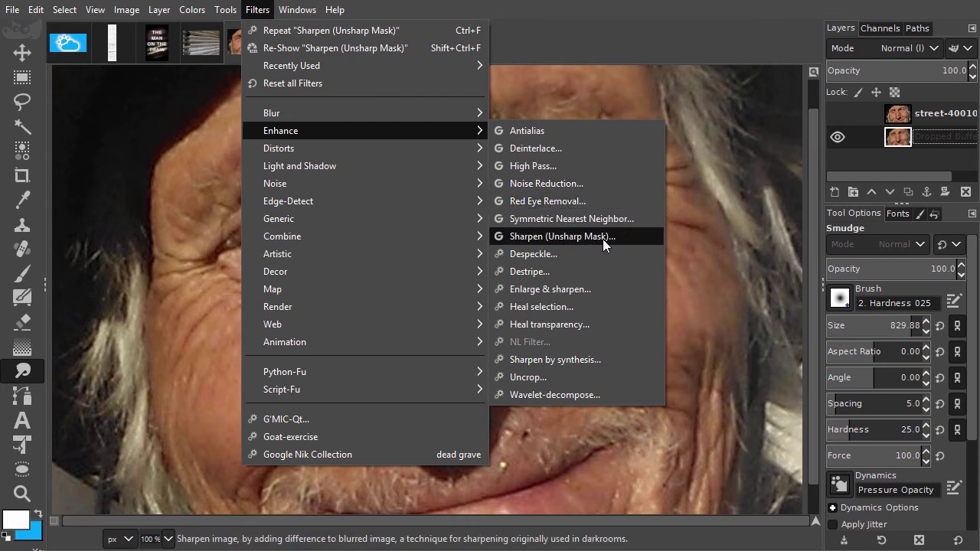
{"action": "left_click", "coordinate": [624, 236]}
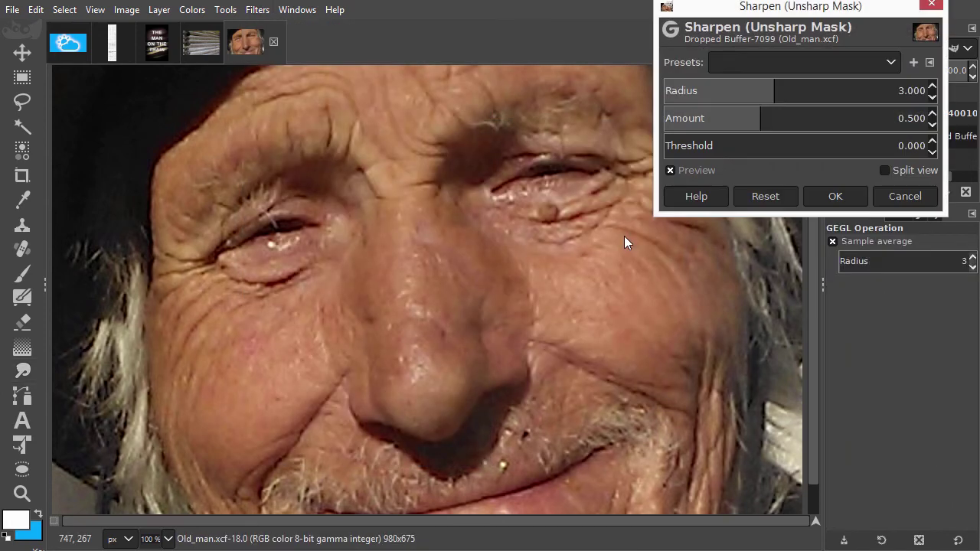
{"action": "left_click", "coordinate": [771, 91]}
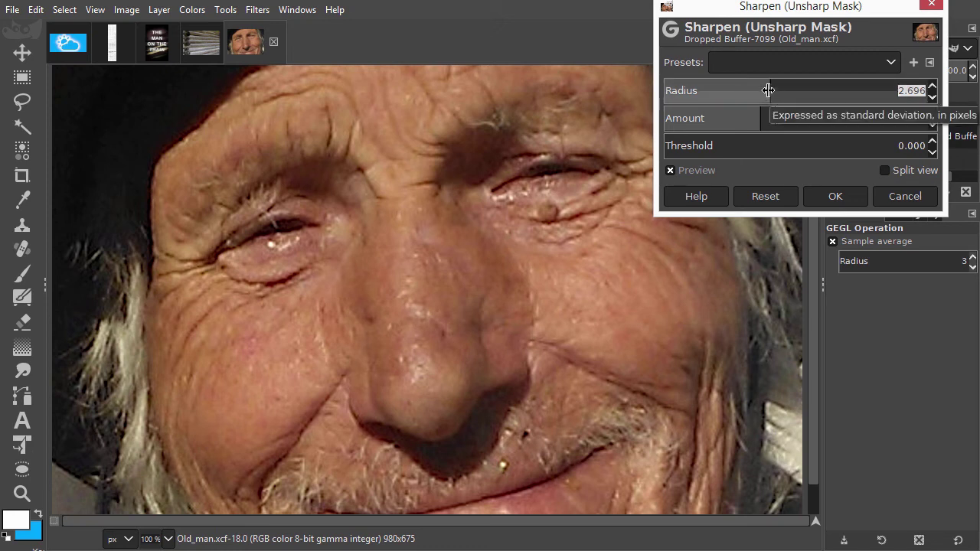
{"action": "left_click", "coordinate": [769, 93]}
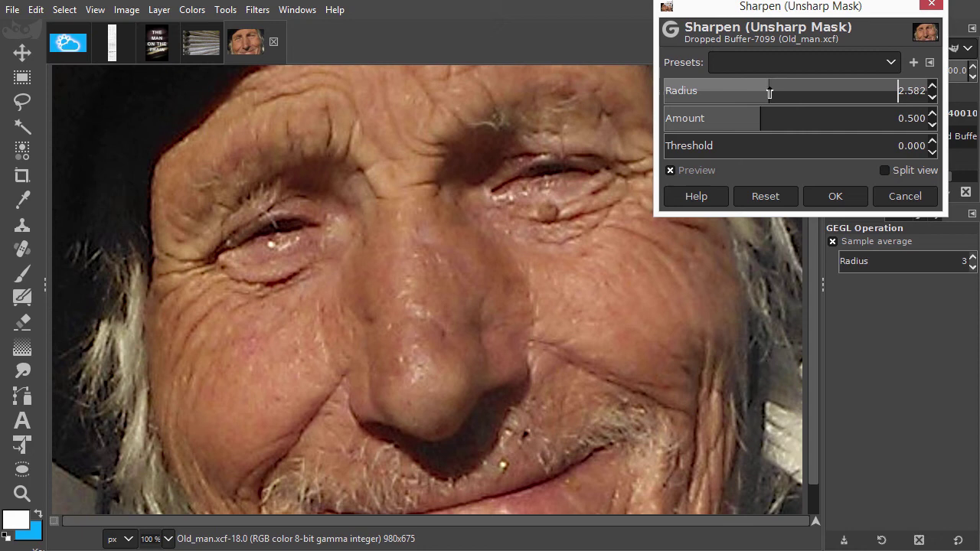
{"action": "mouse_move", "coordinate": [769, 93]}
{"action": "left_mouse_down"}
{"action": "mouse_move", "coordinate": [685, 94]}
{"action": "mouse_move", "coordinate": [874, 90]}
{"action": "left_mouse_up"}
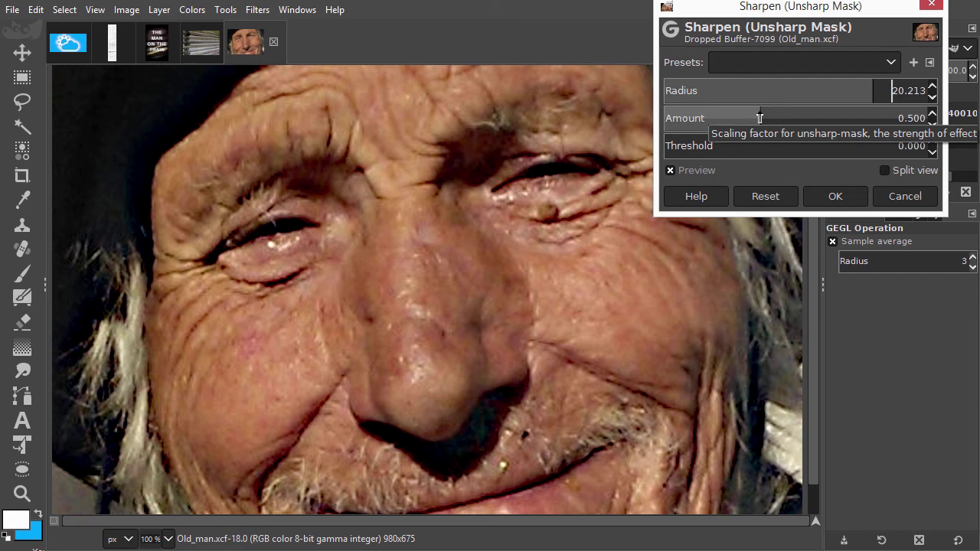
{"action": "left_click", "coordinate": [760, 118]}
{"action": "left_click_drag", "start_coordinate": [760, 118], "coordinate": [789, 119]}
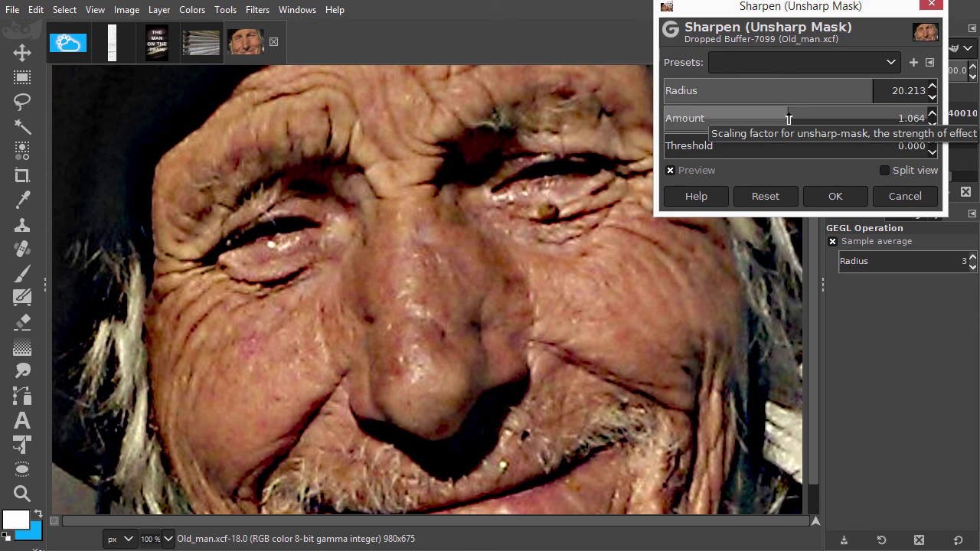
{"action": "left_click_drag", "start_coordinate": [791, 119], "coordinate": [796, 119]}
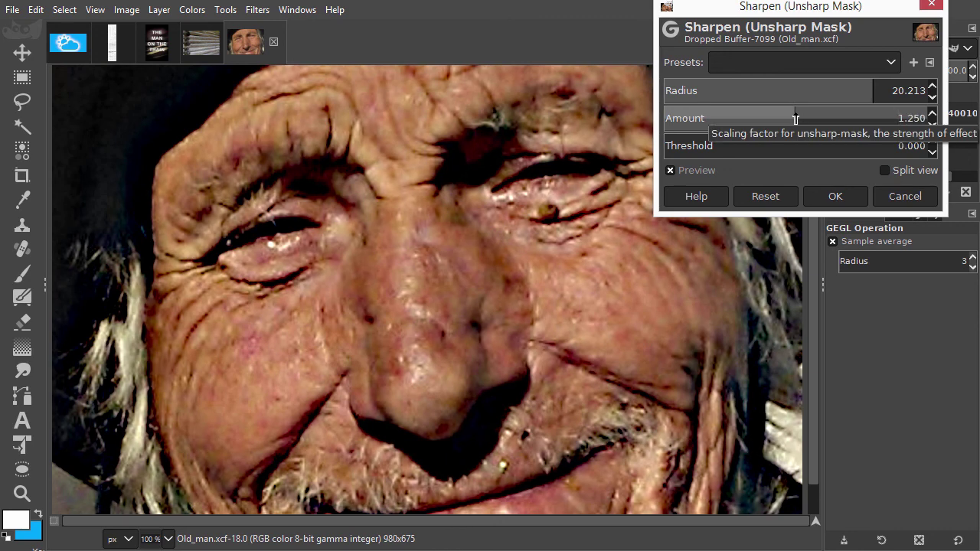
Step: Confirm the sharpening, then give the Smudge tool the Grass brush with spacing 1.0 and size 74.81
{"action": "left_click", "coordinate": [836, 196]}
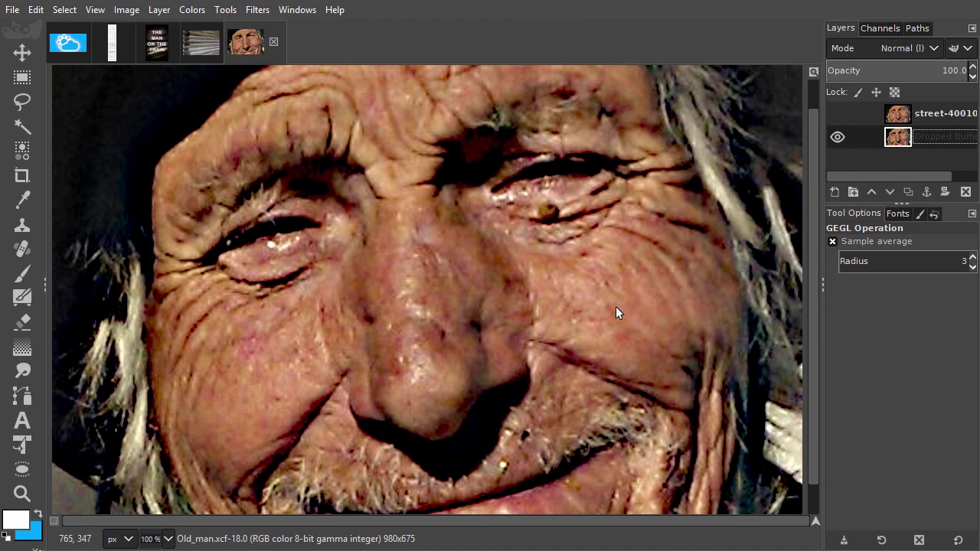
{"action": "left_click", "coordinate": [22, 371]}
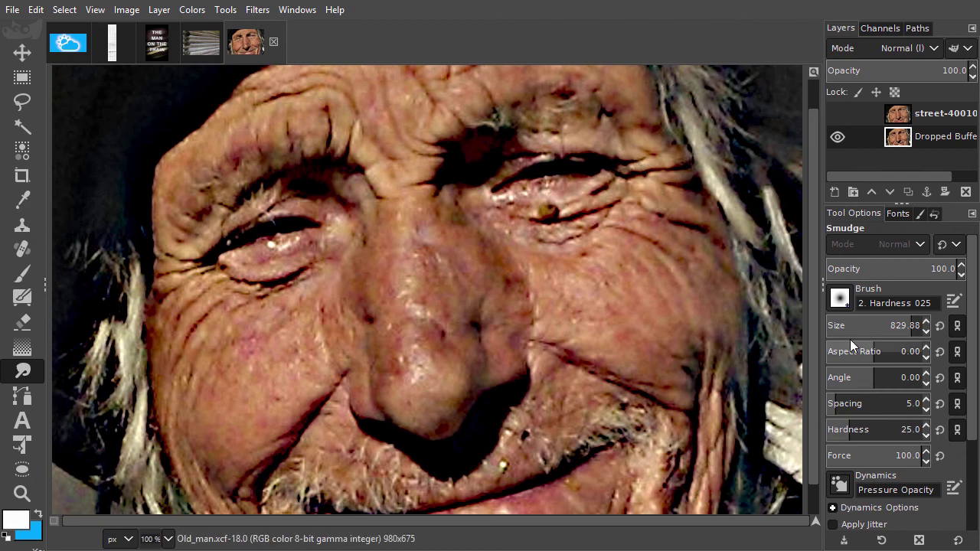
{"action": "left_click_drag", "start_coordinate": [935, 303], "coordinate": [871, 303]}
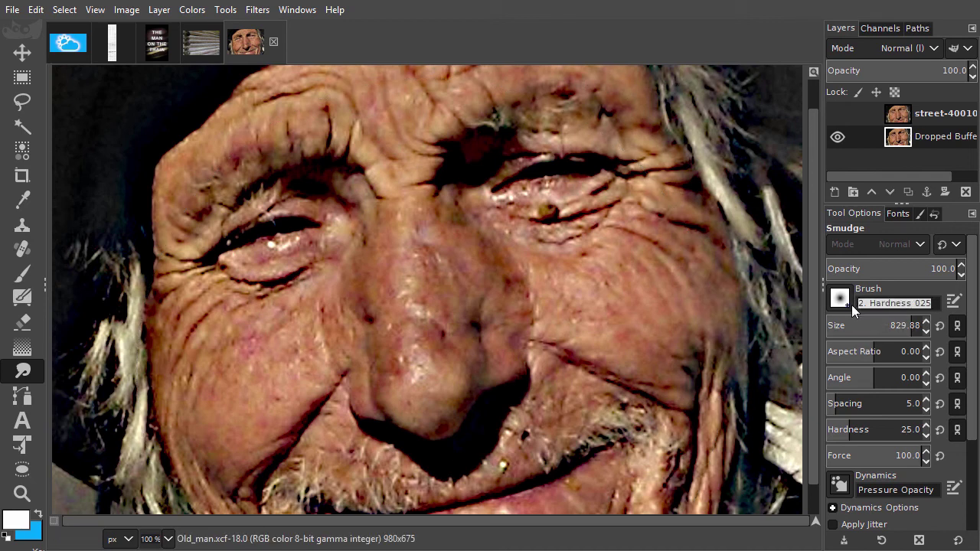
{"action": "type", "text": "Gras"}
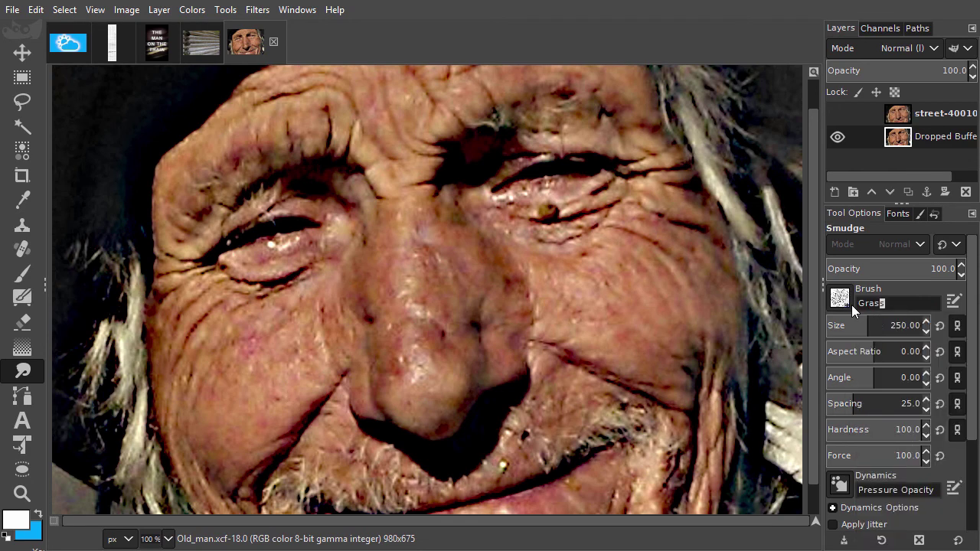
{"action": "type", "text": "s"}
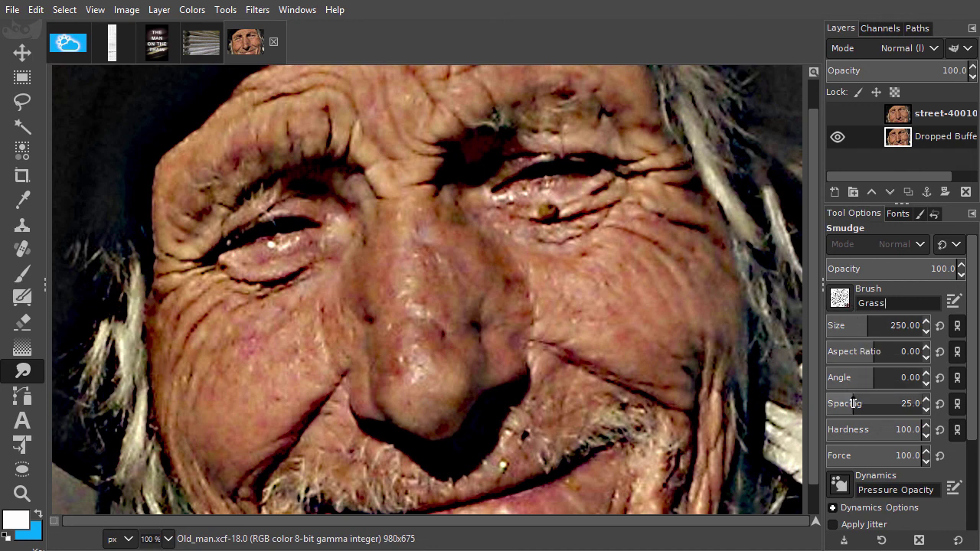
{"action": "left_click_drag", "start_coordinate": [853, 404], "coordinate": [825, 404]}
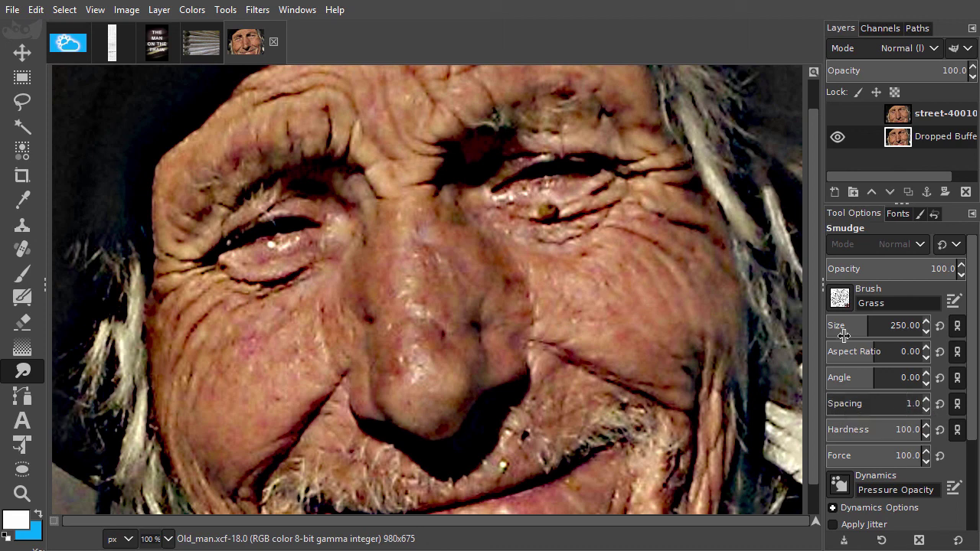
{"action": "left_click_drag", "start_coordinate": [838, 328], "coordinate": [847, 325]}
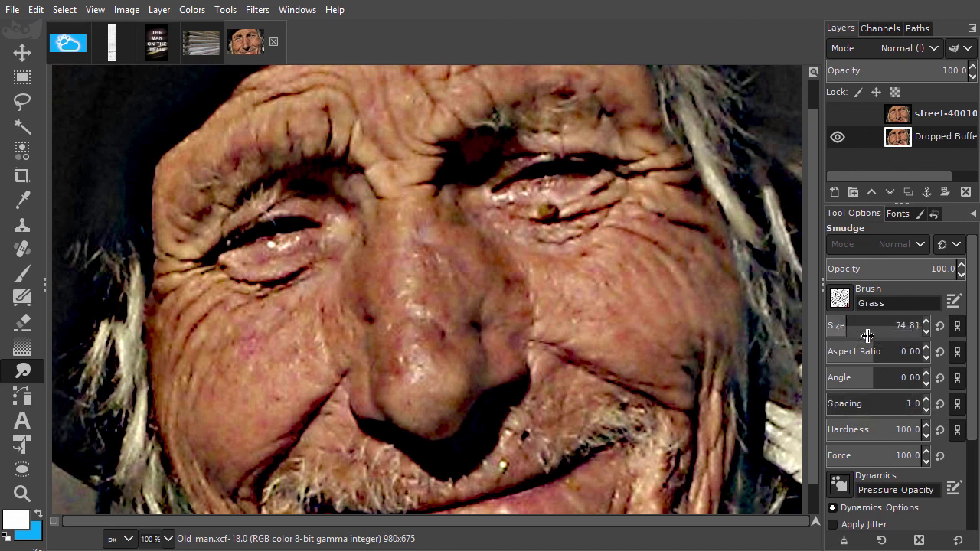
Step: Try smudge rates around 70 and 48 with two test strokes across the face, then undo them
{"action": "left_click_drag", "start_coordinate": [970, 363], "coordinate": [977, 461]}
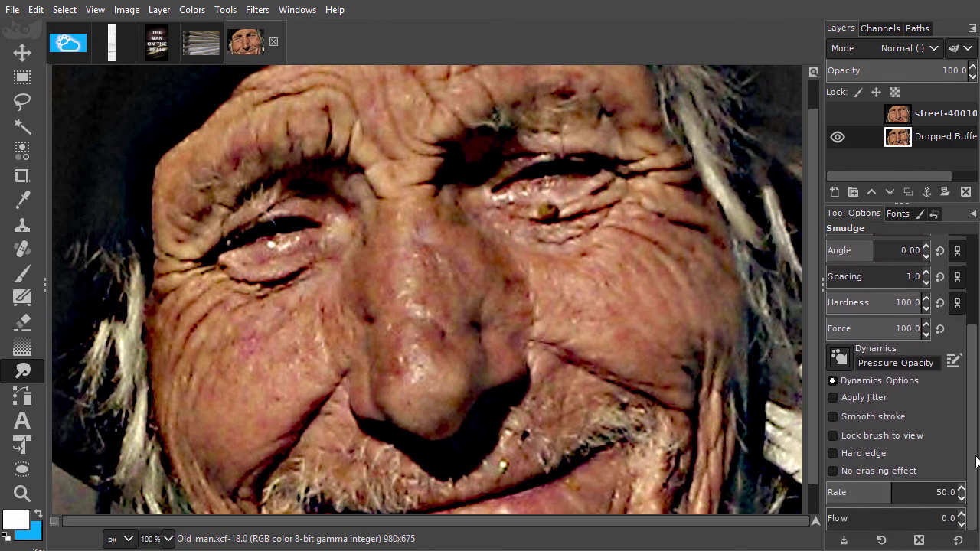
{"action": "left_click_drag", "start_coordinate": [888, 503], "coordinate": [902, 483]}
{"action": "mouse_move", "coordinate": [75, 347]}
{"action": "left_mouse_down"}
{"action": "mouse_move", "coordinate": [508, 308]}
{"action": "mouse_move", "coordinate": [601, 327]}
{"action": "left_mouse_up"}
{"action": "left_click", "coordinate": [890, 488]}
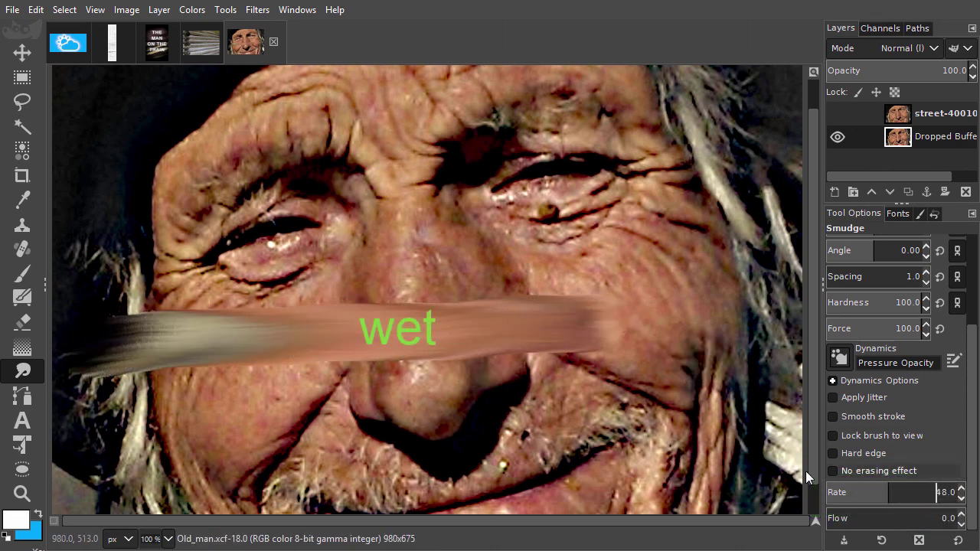
{"action": "left_click_drag", "start_coordinate": [125, 429], "coordinate": [620, 401]}
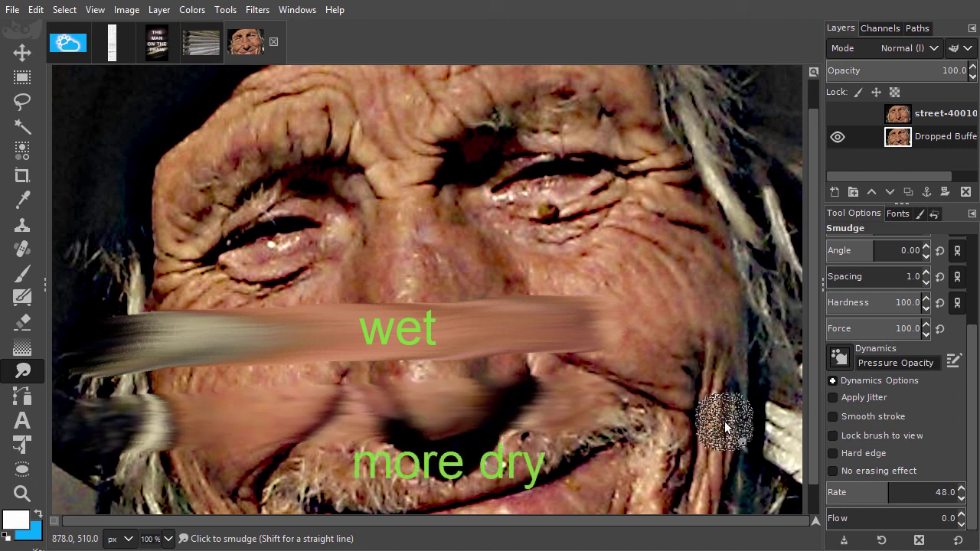
{"action": "key", "text": "ctrl+z"}
{"action": "key", "text": "ctrl+z"}
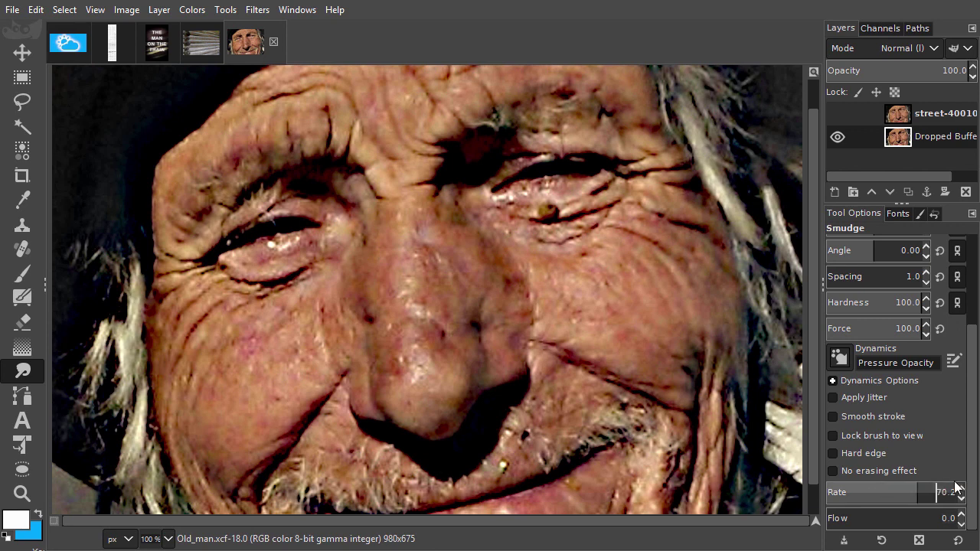
Step: Shrink the smudge brush to 19.60 and zoom in on the cheek and hair
{"action": "left_click_drag", "start_coordinate": [973, 485], "coordinate": [974, 391]}
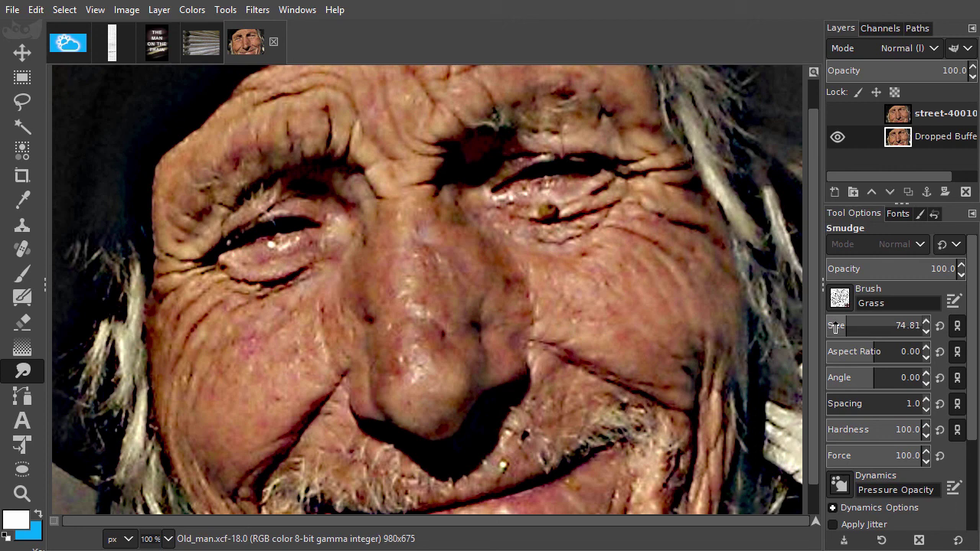
{"action": "left_click_drag", "start_coordinate": [836, 325], "coordinate": [823, 327]}
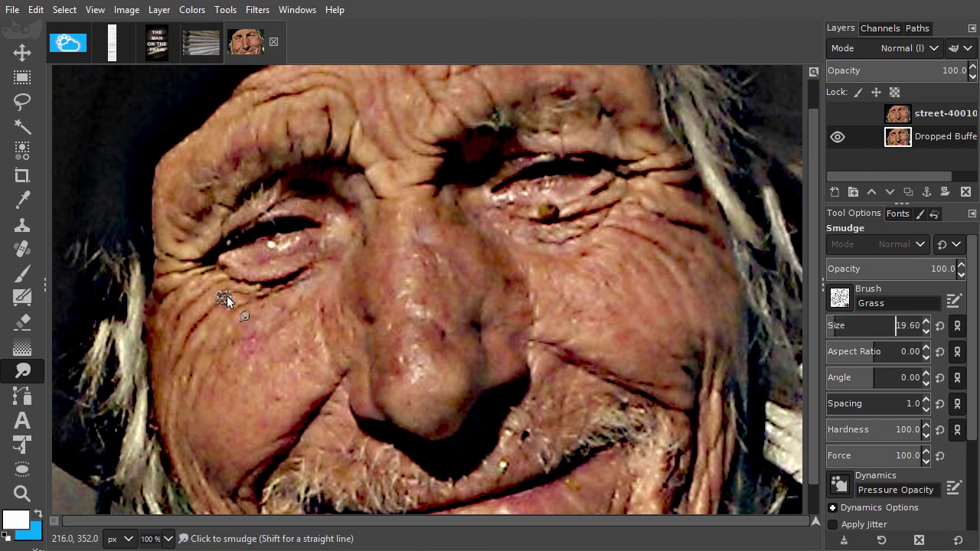
{"action": "scroll", "coordinate": [191, 302], "scroll_direction": "up", "scroll_amount": 1}
{"action": "scroll", "coordinate": [206, 236], "scroll_direction": "up", "scroll_amount": 1}
{"action": "scroll", "coordinate": [164, 324], "scroll_direction": "up", "scroll_amount": 1}
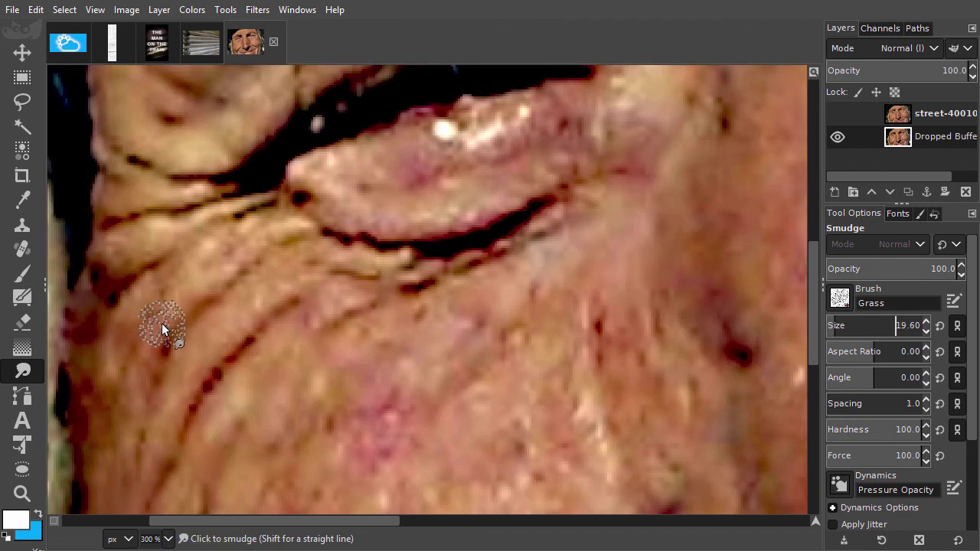
{"action": "left_click_drag", "start_coordinate": [164, 324], "coordinate": [310, 304]}
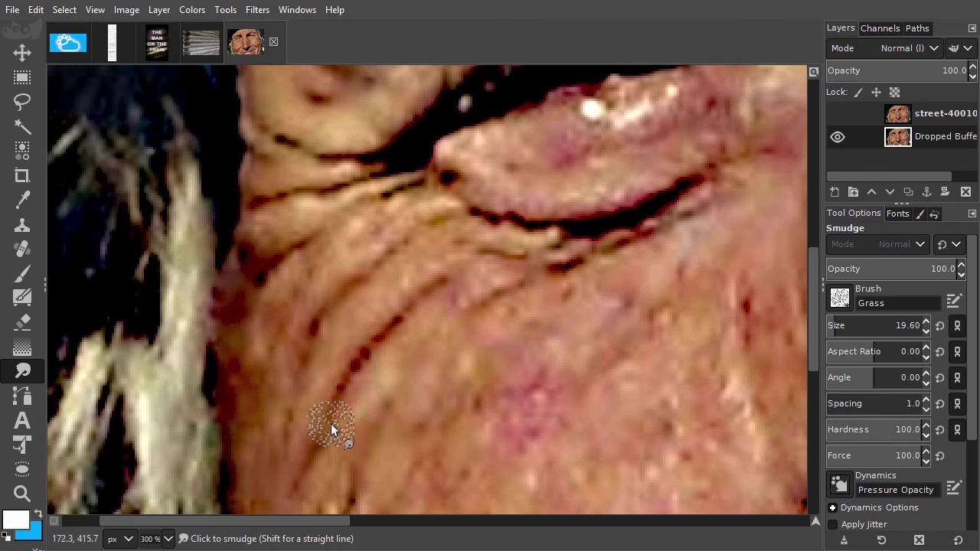
Step: Smear the cheek skin along the crease under the eye into smooth streaks
{"action": "mouse_move", "coordinate": [399, 314]}
{"action": "left_mouse_down"}
{"action": "mouse_move", "coordinate": [463, 274]}
{"action": "mouse_move", "coordinate": [455, 310]}
{"action": "mouse_move", "coordinate": [647, 247]}
{"action": "mouse_move", "coordinate": [679, 224]}
{"action": "mouse_move", "coordinate": [473, 256]}
{"action": "mouse_move", "coordinate": [569, 239]}
{"action": "mouse_move", "coordinate": [504, 226]}
{"action": "mouse_move", "coordinate": [608, 223]}
{"action": "mouse_move", "coordinate": [705, 174]}
{"action": "left_mouse_up"}
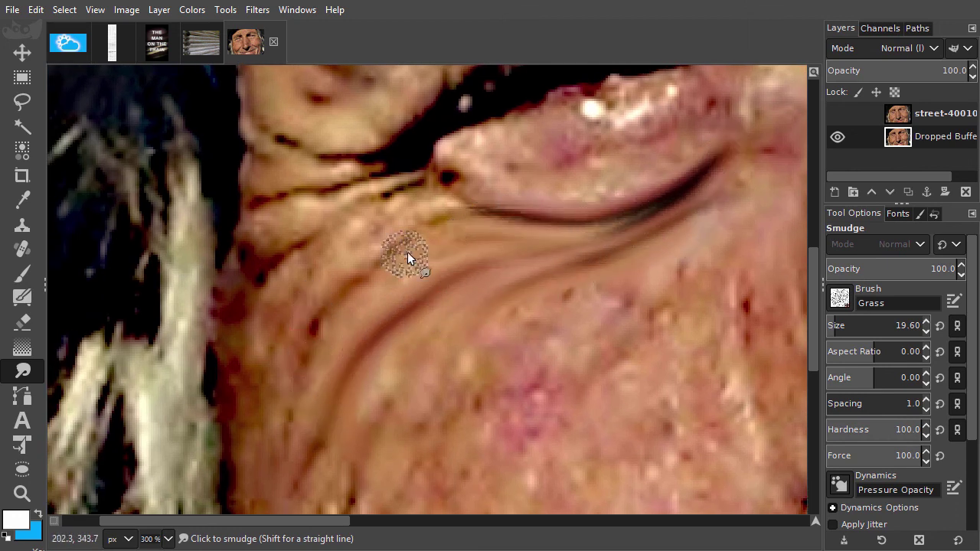
{"action": "mouse_move", "coordinate": [292, 409]}
{"action": "left_mouse_down"}
{"action": "mouse_move", "coordinate": [330, 306]}
{"action": "mouse_move", "coordinate": [398, 246]}
{"action": "left_mouse_up"}
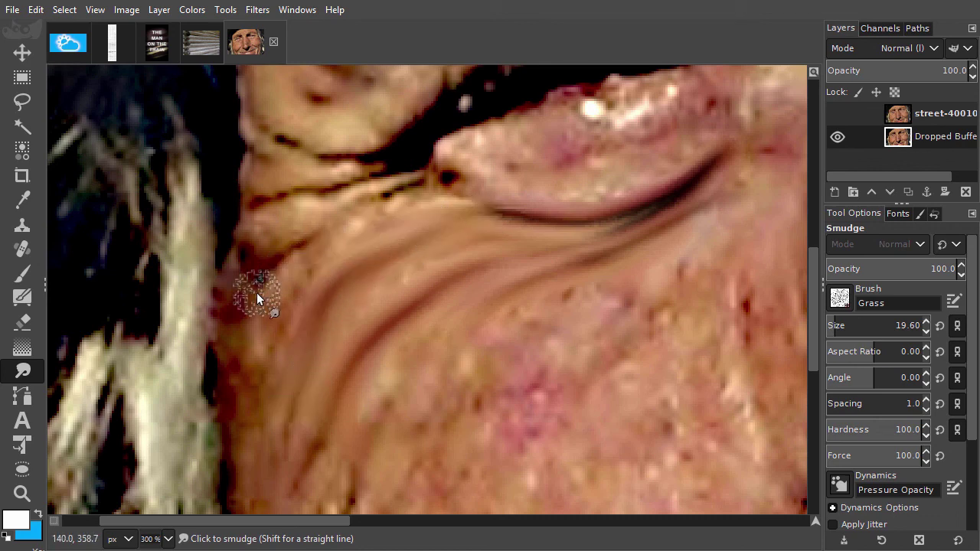
{"action": "mouse_move", "coordinate": [257, 293]}
{"action": "left_mouse_down"}
{"action": "mouse_move", "coordinate": [330, 230]}
{"action": "mouse_move", "coordinate": [411, 195]}
{"action": "left_mouse_up"}
Step: Streak the nearby white hair strands down and to the left
{"action": "mouse_move", "coordinate": [183, 168]}
{"action": "left_mouse_down"}
{"action": "mouse_move", "coordinate": [191, 305]}
{"action": "mouse_move", "coordinate": [166, 260]}
{"action": "mouse_move", "coordinate": [135, 459]}
{"action": "left_mouse_up"}
{"action": "left_click_drag", "start_coordinate": [148, 163], "coordinate": [120, 262]}
{"action": "left_click_drag", "start_coordinate": [113, 165], "coordinate": [80, 312]}
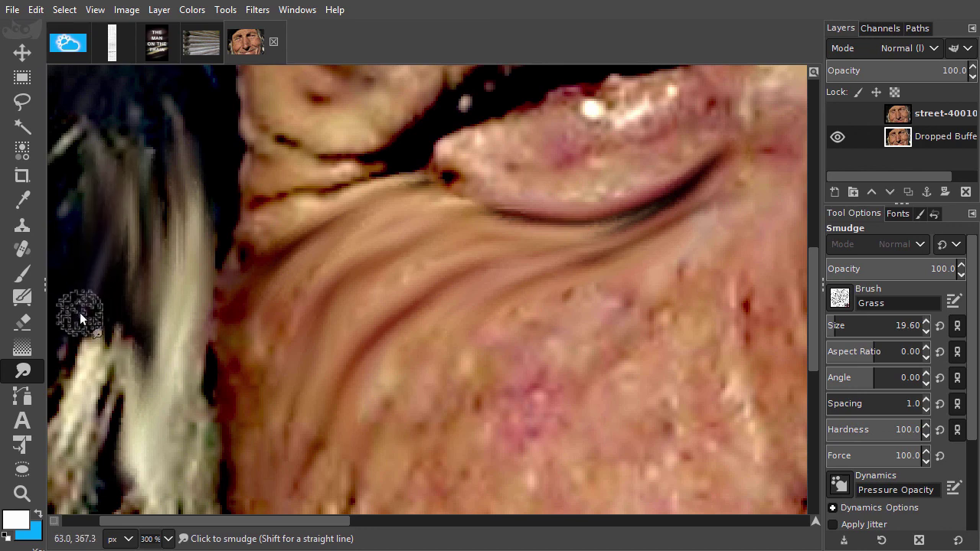
{"action": "left_click_drag", "start_coordinate": [100, 173], "coordinate": [96, 364]}
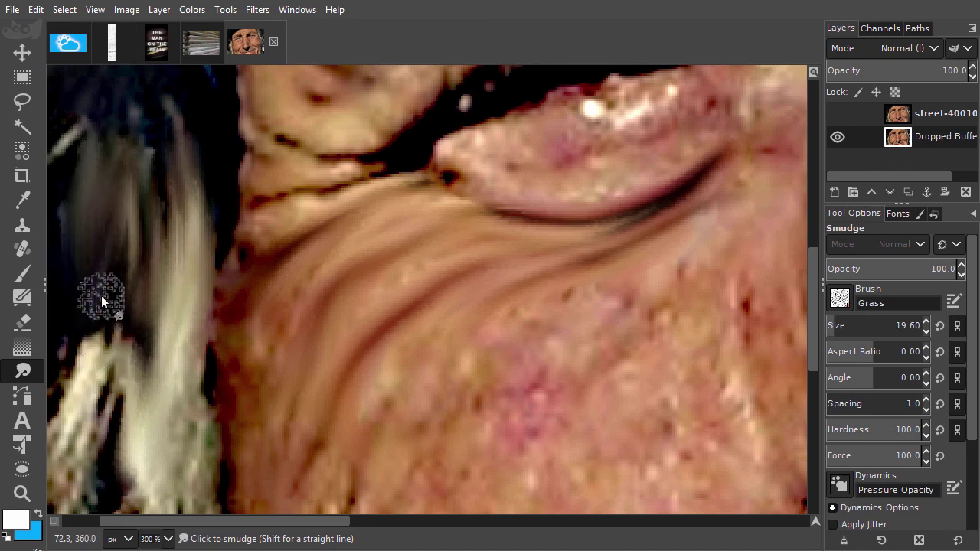